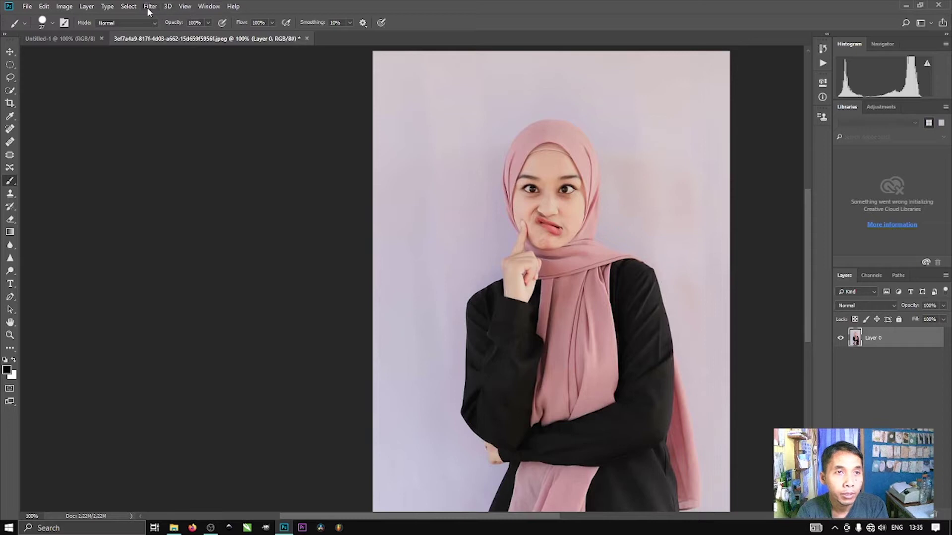
Step: Select the woman in the photo automatically with the Subject selection command
click(128, 6)
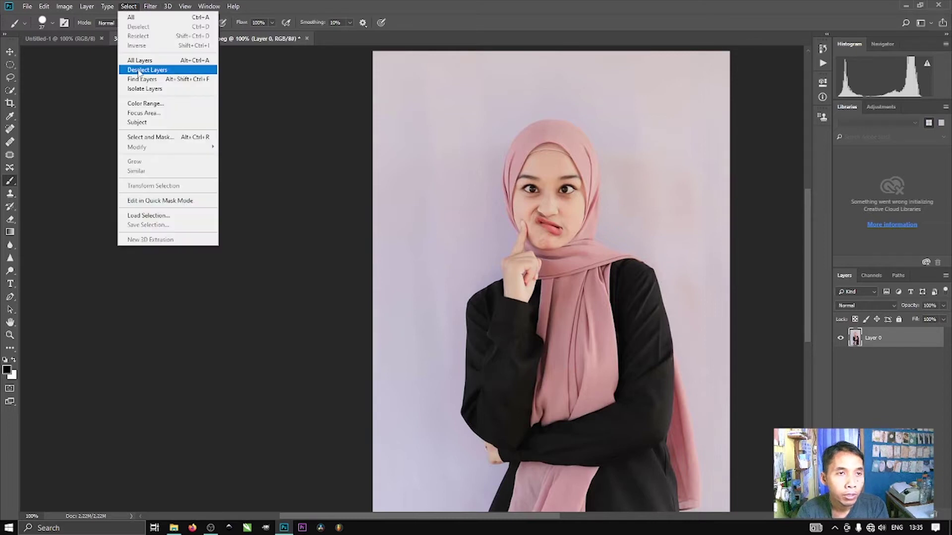
click(144, 122)
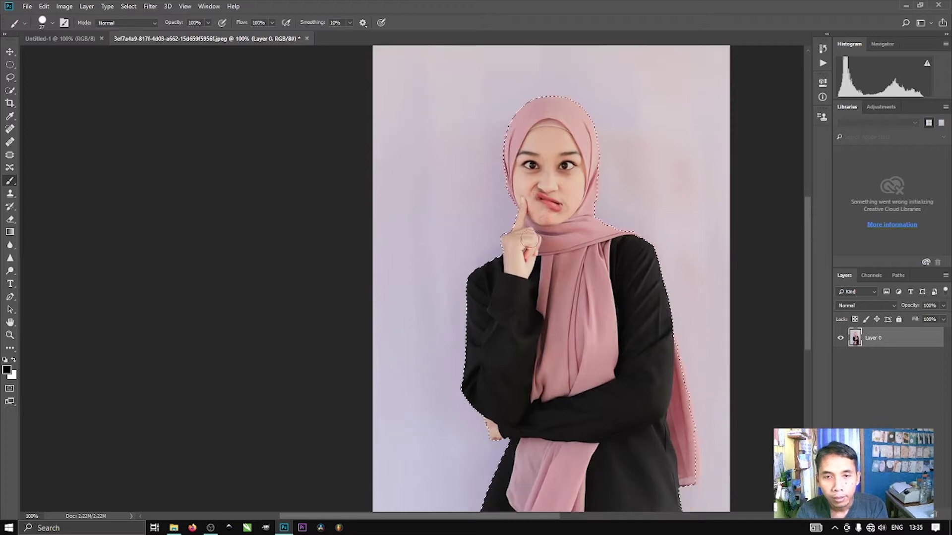
Step: Examine the selection outline closely around the woman's sleeves, scarf, hand and head
scroll(539, 260, down, 3)
scroll(645, 342, down, 3)
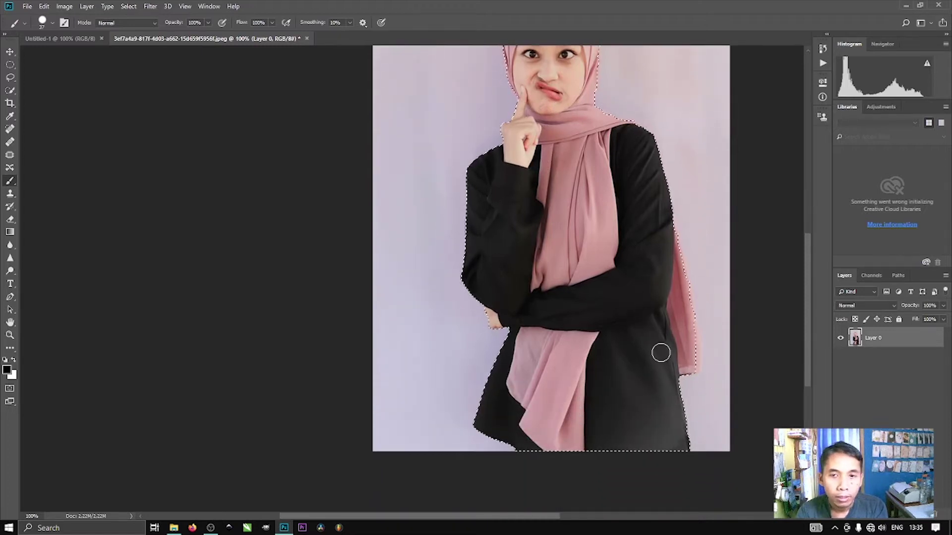
key(ctrl+plus)
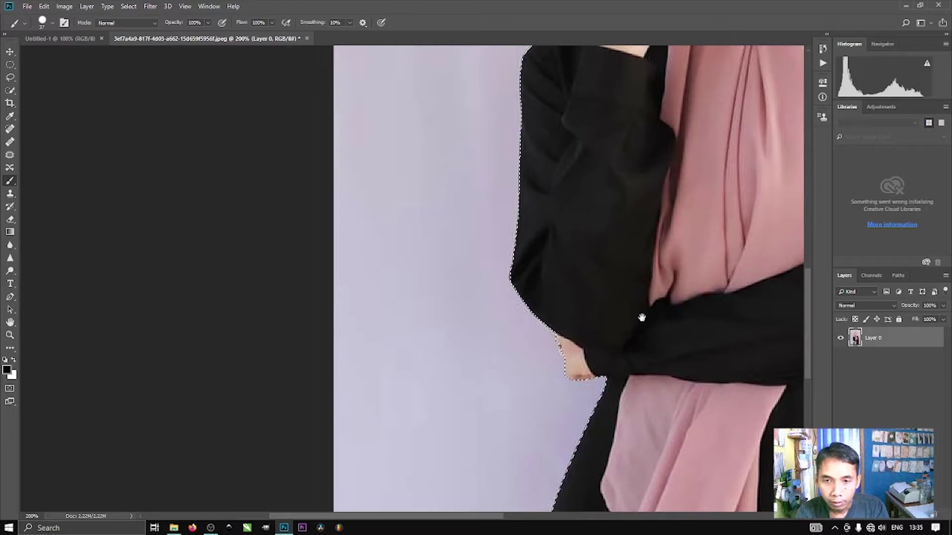
drag(642, 314, 284, 250)
drag(425, 259, 428, 299)
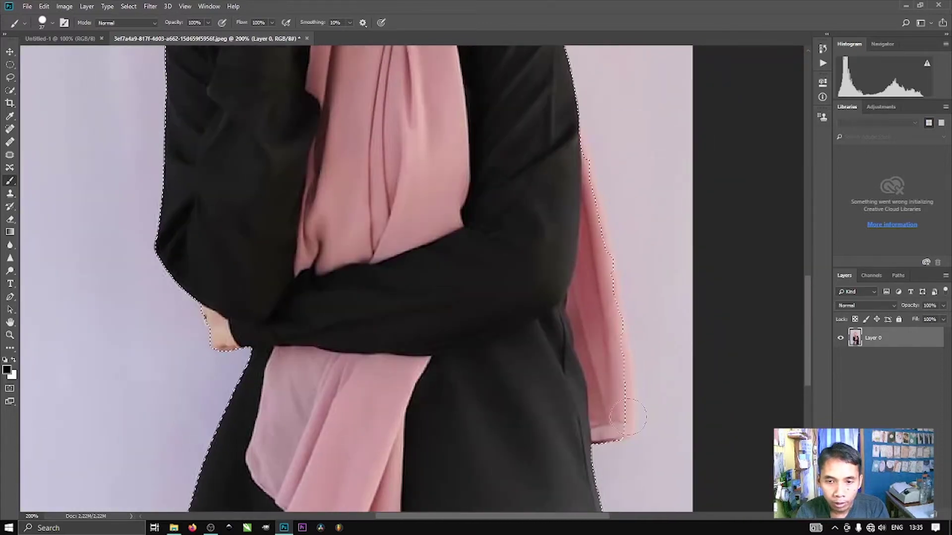
drag(293, 170, 494, 369)
key(ctrl+d)
drag(535, 179, 510, 314)
mouse_move(489, 267)
mouse_down()
mouse_move(486, 243)
mouse_move(496, 324)
mouse_move(497, 283)
mouse_up()
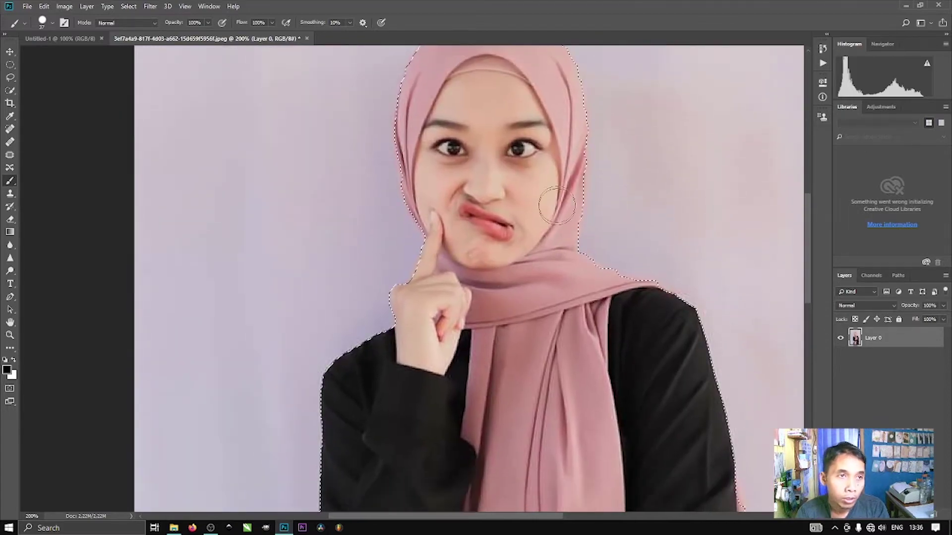
Step: Touch up the selection at the hijab's edge beside the face with the Quick Selection tool
click(10, 95)
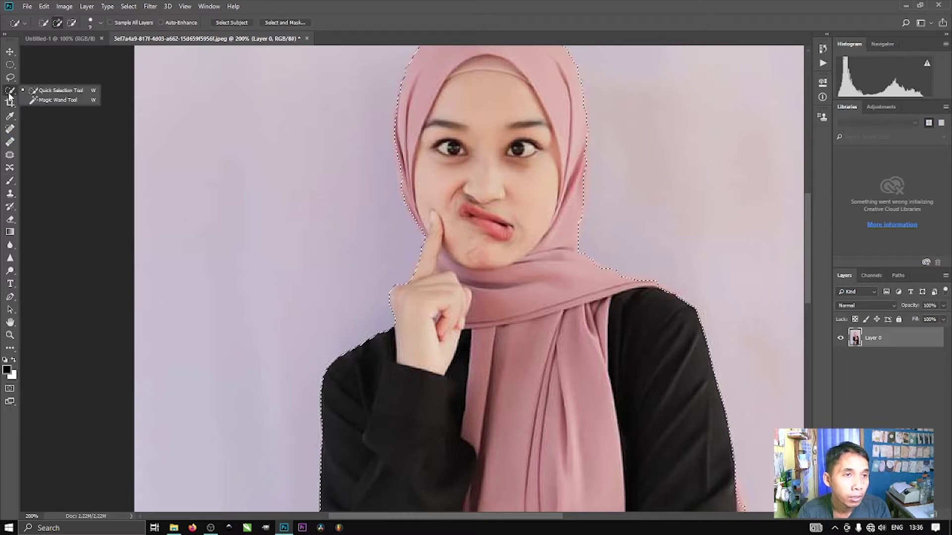
click(46, 99)
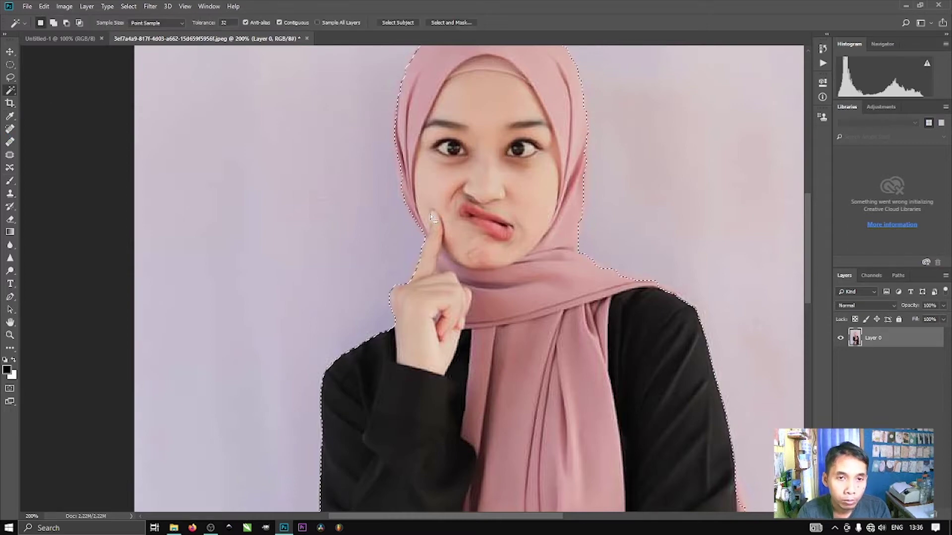
scroll(17, 88, up, 1)
click(15, 91)
click(24, 92)
click(16, 93)
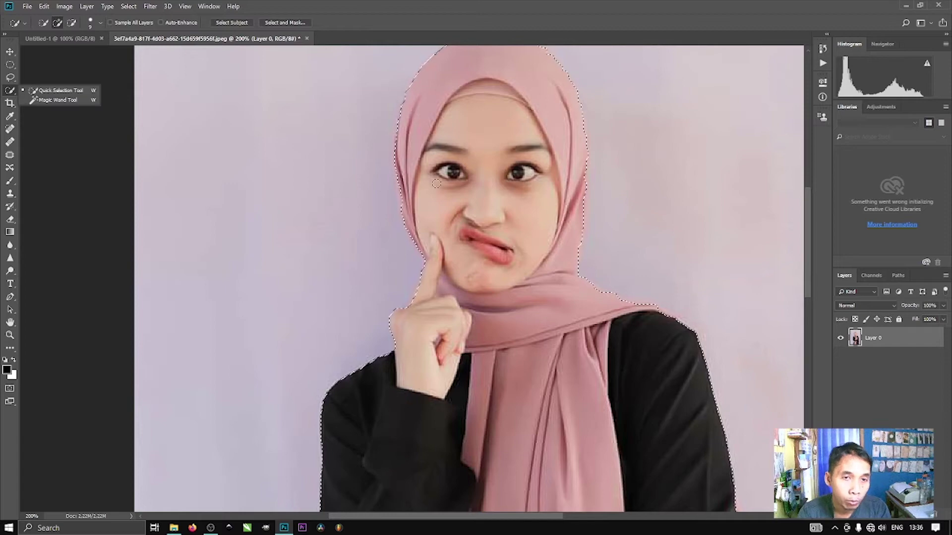
alt+click(405, 186)
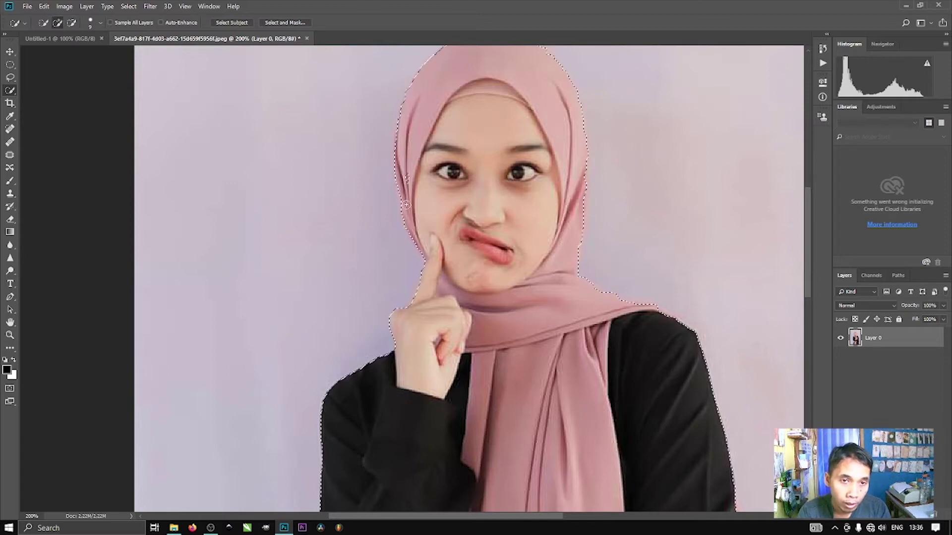
Step: Hide the photo's background by adding a layer mask from the selection
scroll(530, 251, down, 2)
drag(650, 396, 438, 143)
scroll(291, 271, down, 1)
drag(291, 272, 426, 461)
drag(509, 112, 543, 281)
key(ctrl+minus)
key(ctrl+z)
key(ctrl+1)
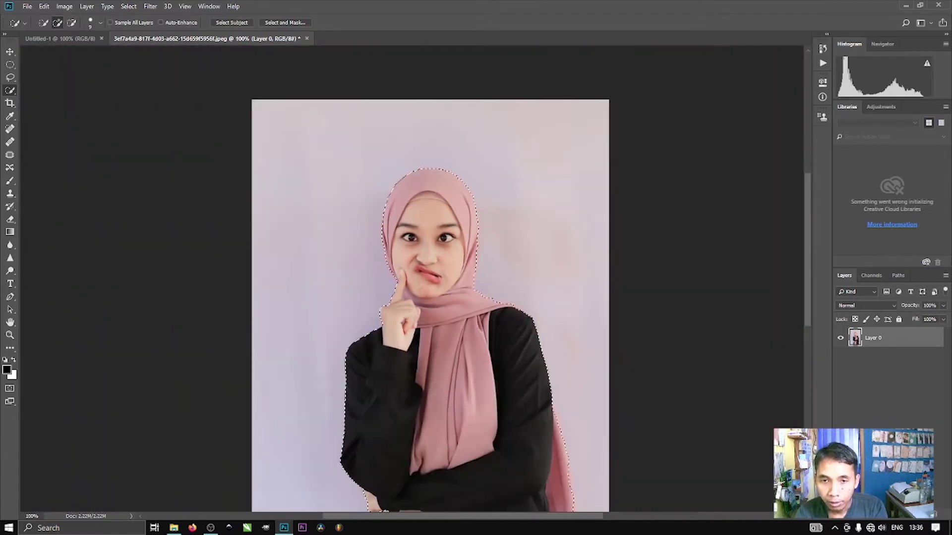
click(880, 518)
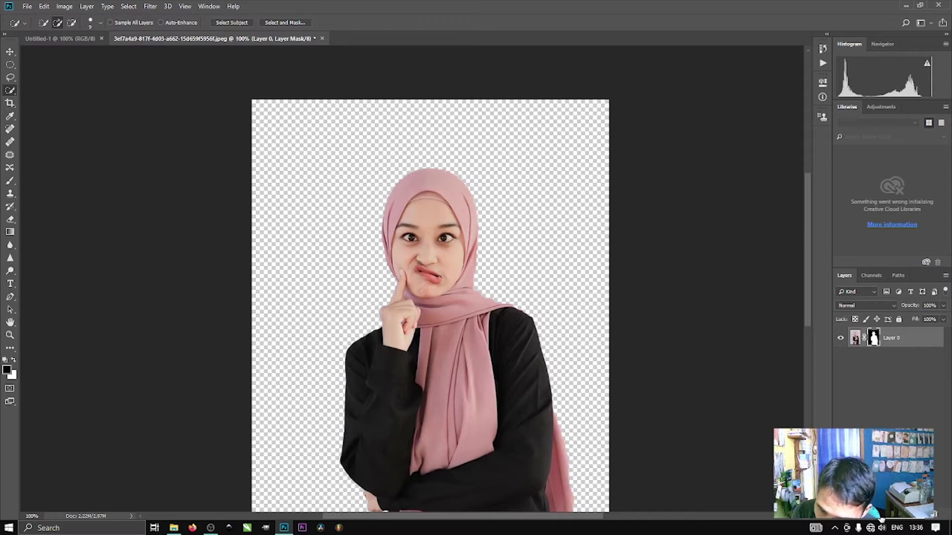
Step: Examine the edges of the masked cutout from the head down to the folded arms and scarf
scroll(513, 323, down, 5)
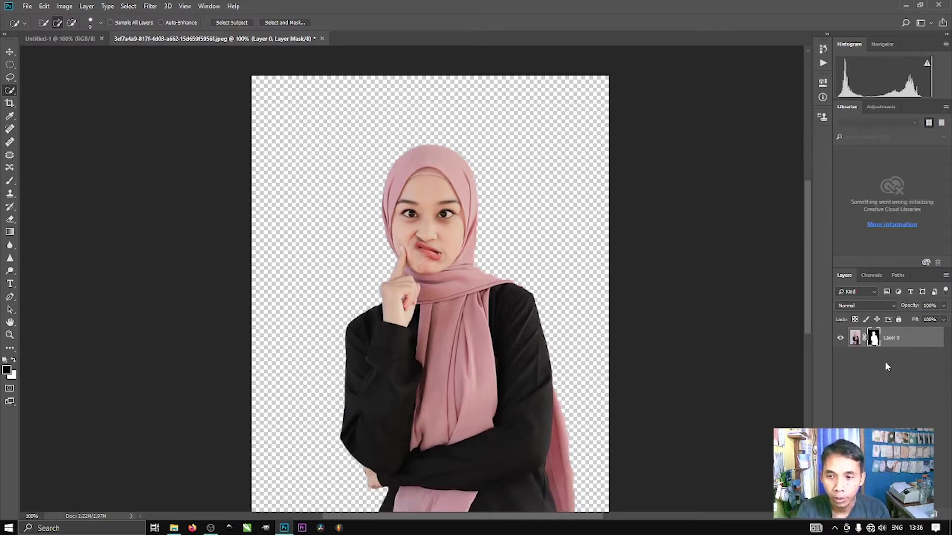
scroll(426, 241, down, 2)
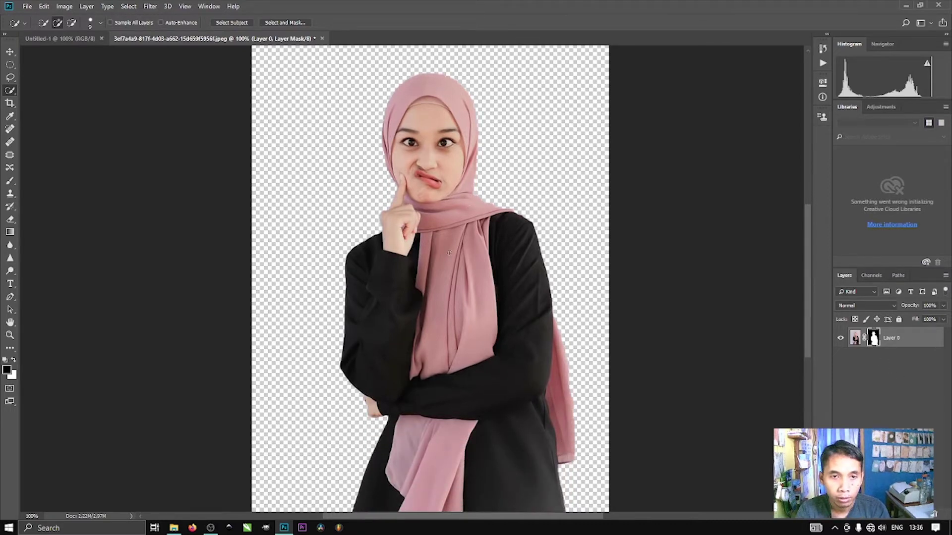
scroll(449, 253, up, 2)
scroll(501, 250, down, 2)
scroll(483, 276, up, 2)
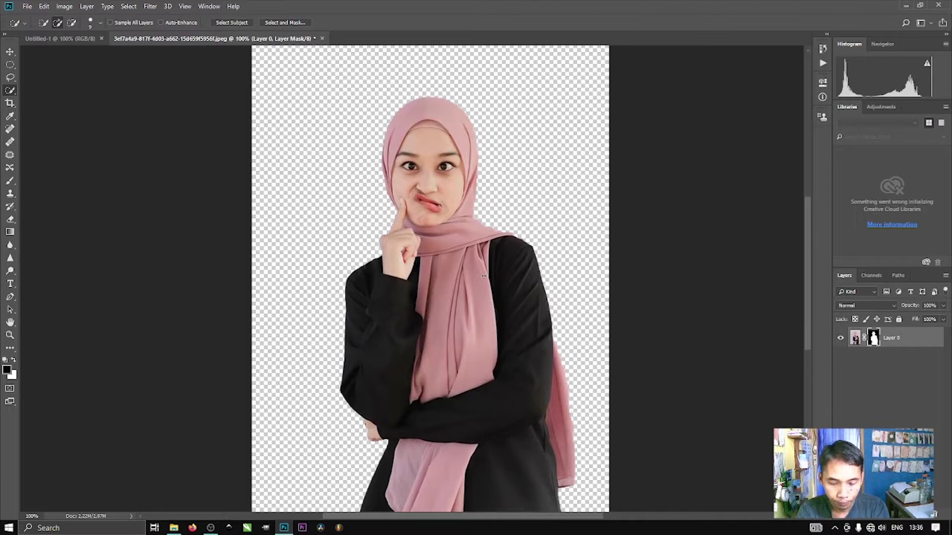
scroll(483, 276, up, 2)
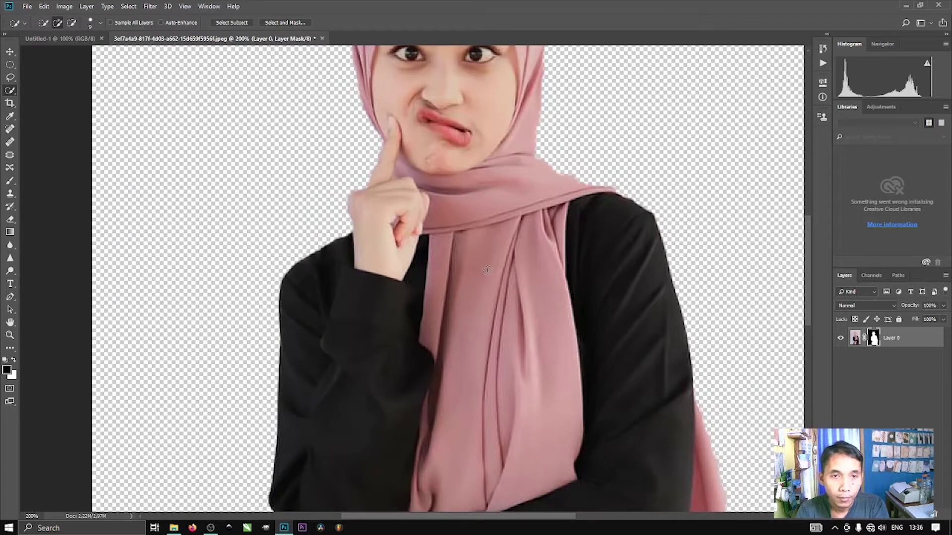
scroll(600, 293, down, 5)
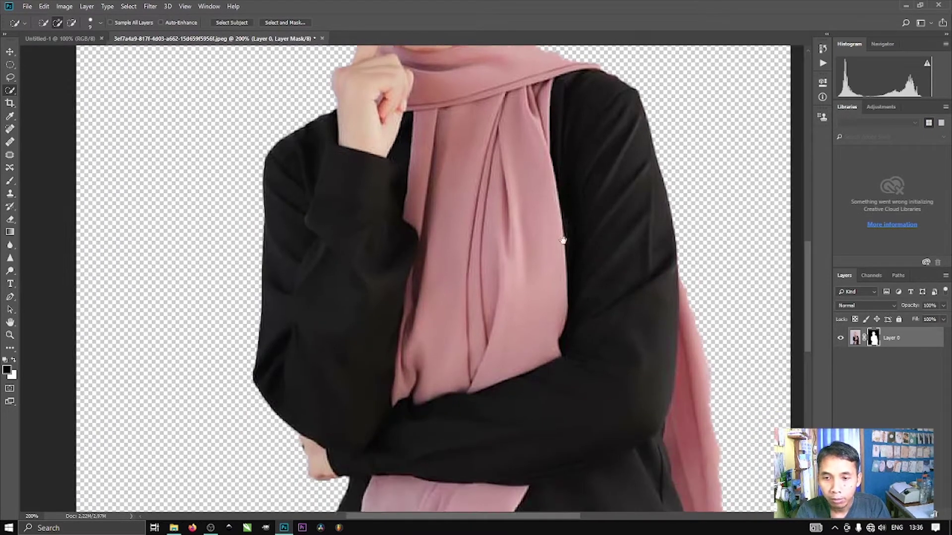
drag(610, 317, 553, 217)
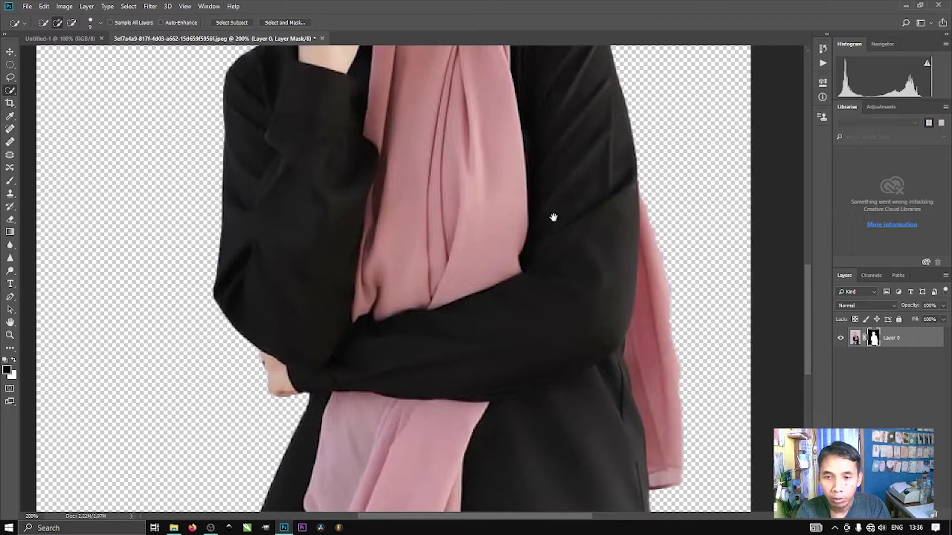
Step: Refine the mask along the hanging scarf's outer edge with the Eraser at 25 px and 13% hardness
click(11, 220)
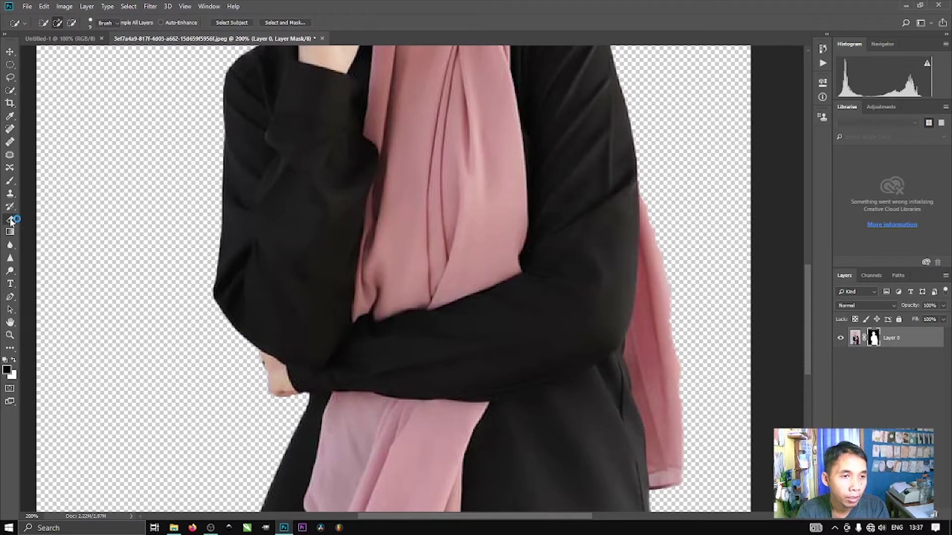
right_click(492, 314)
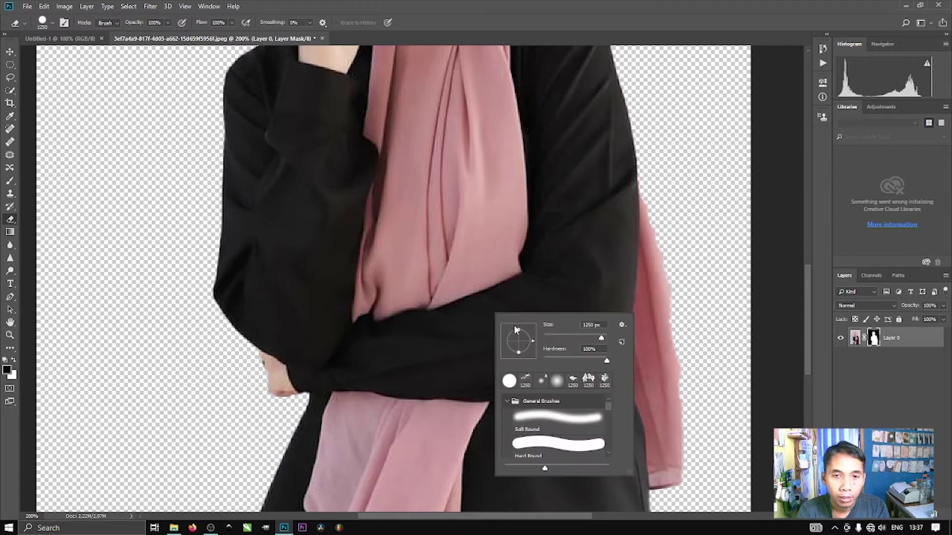
click(562, 337)
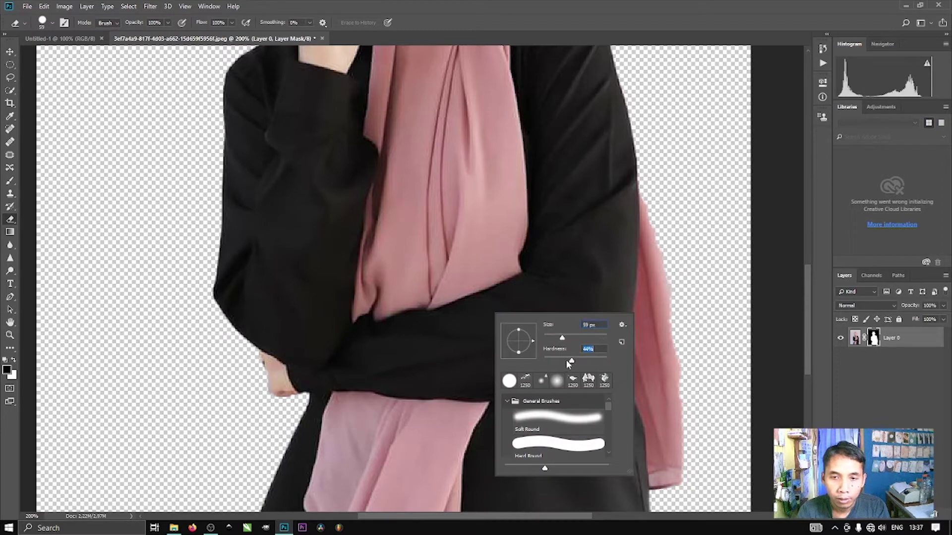
right_click(617, 221)
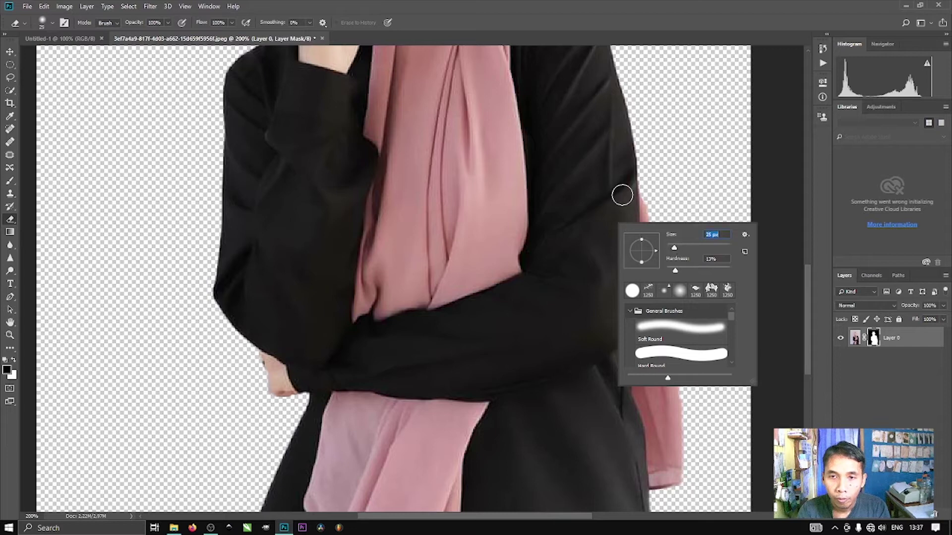
key(Return)
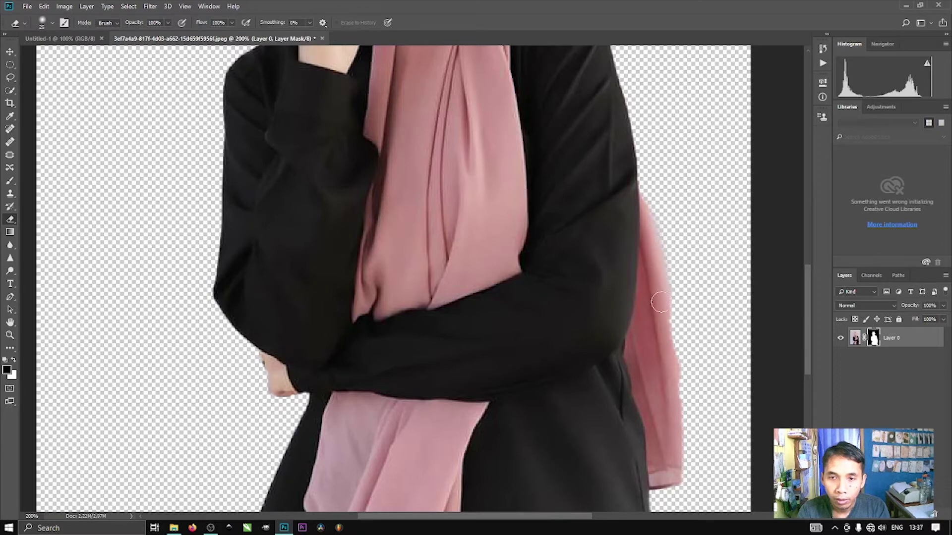
scroll(659, 340, down, 2)
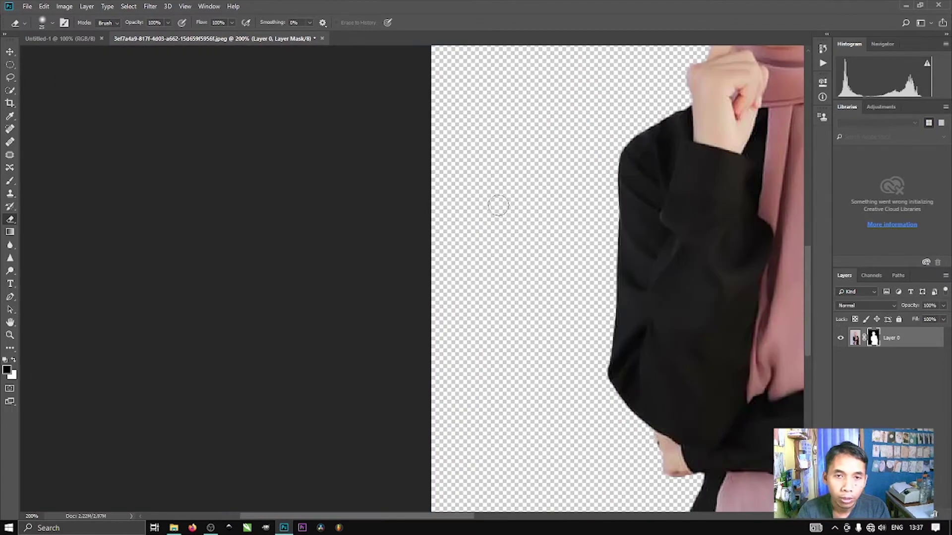
Step: Reduce the Eraser to 15 px and touch up the mask's edges around the hijab and upper body
mouse_move(498, 204)
mouse_down()
mouse_move(496, 238)
mouse_move(531, 256)
mouse_move(338, 207)
mouse_up()
key(ctrl+minus)
key(ctrl+z)
key(ctrl+plus)
drag(417, 299, 472, 181)
key(ctrl+minus)
mouse_move(406, 147)
mouse_down()
mouse_move(424, 264)
mouse_move(408, 314)
mouse_move(408, 273)
mouse_move(359, 261)
mouse_up()
key(ctrl+plus)
key(ctrl+plus)
key(bracketleft)
key(bracketleft)
right_click(443, 225)
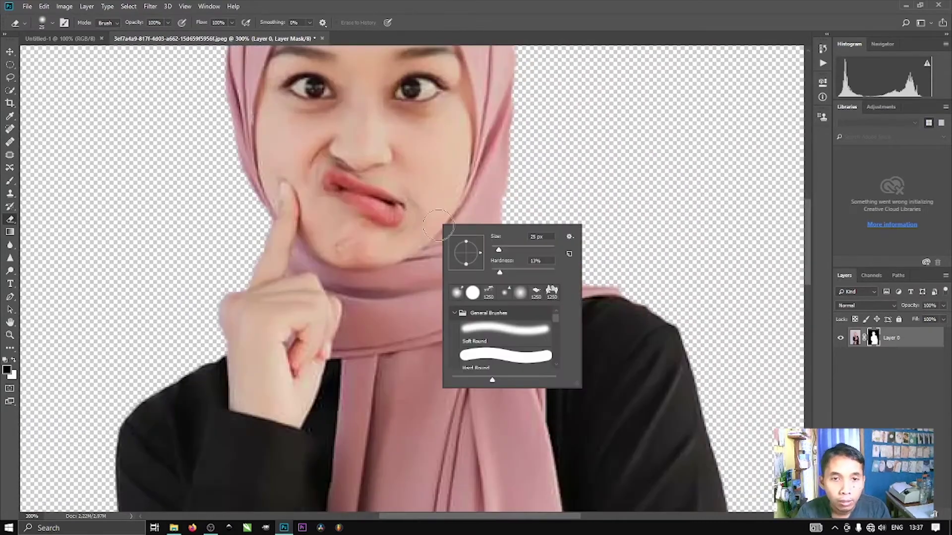
mouse_move(506, 171)
mouse_down()
mouse_move(505, 242)
mouse_move(572, 276)
mouse_up()
mouse_move(372, 201)
mouse_down()
mouse_move(491, 334)
mouse_move(466, 433)
mouse_up()
scroll(465, 256, down, 3)
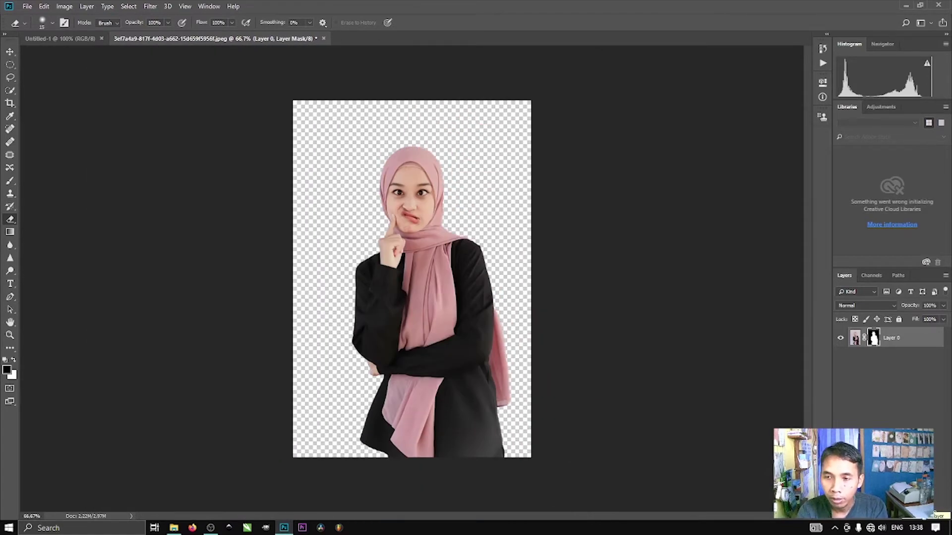
Step: Add a new layer and cover its whole canvas with white using a 511 px brush
click(928, 515)
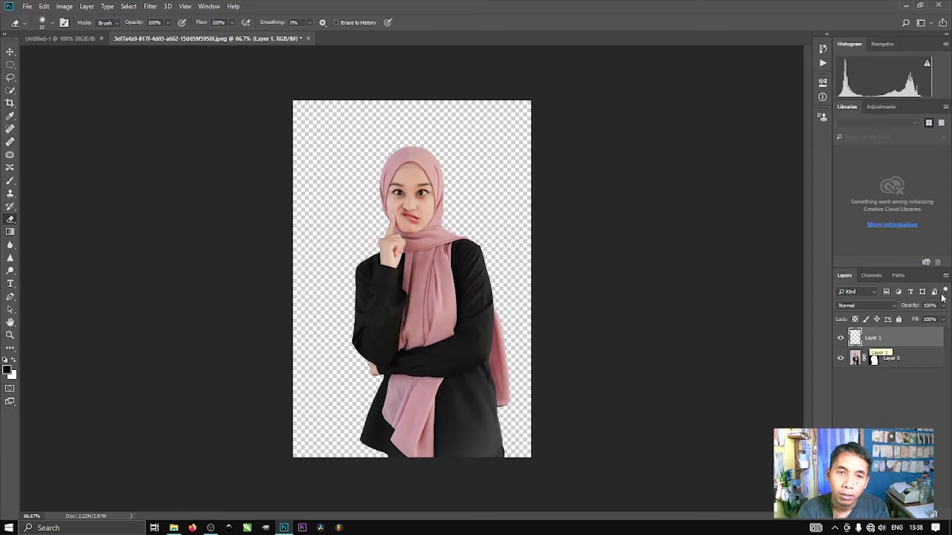
click(14, 362)
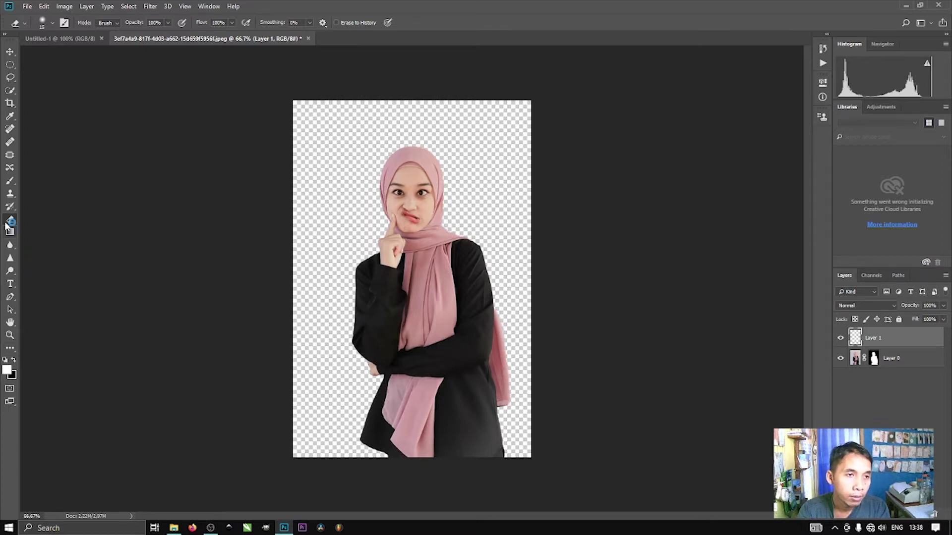
click(10, 183)
right_click(337, 173)
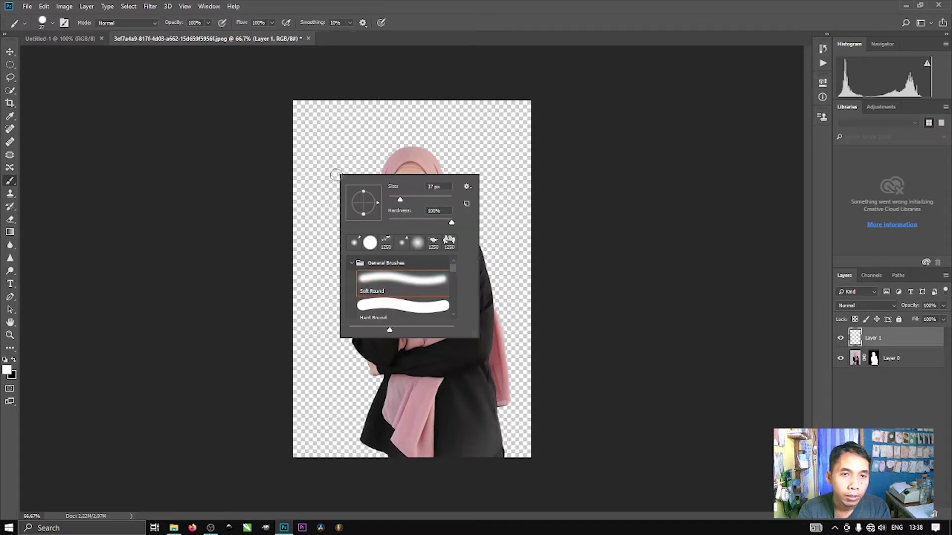
drag(421, 200, 439, 200)
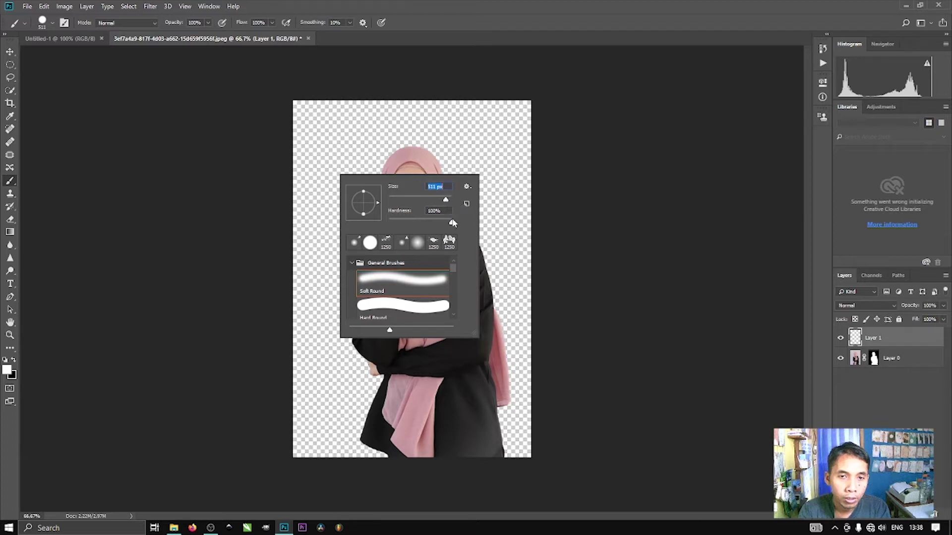
mouse_move(322, 158)
mouse_down()
mouse_move(346, 248)
mouse_move(460, 189)
mouse_move(346, 278)
mouse_move(502, 376)
mouse_move(455, 187)
mouse_up()
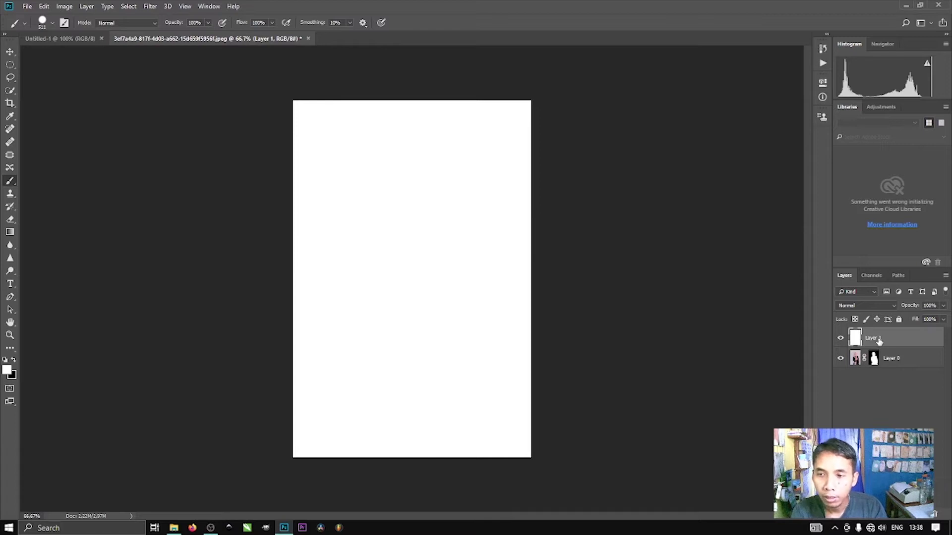
Step: Move the white layer beneath the masked photo layer and check the cutout's edges against it
drag(880, 342, 885, 367)
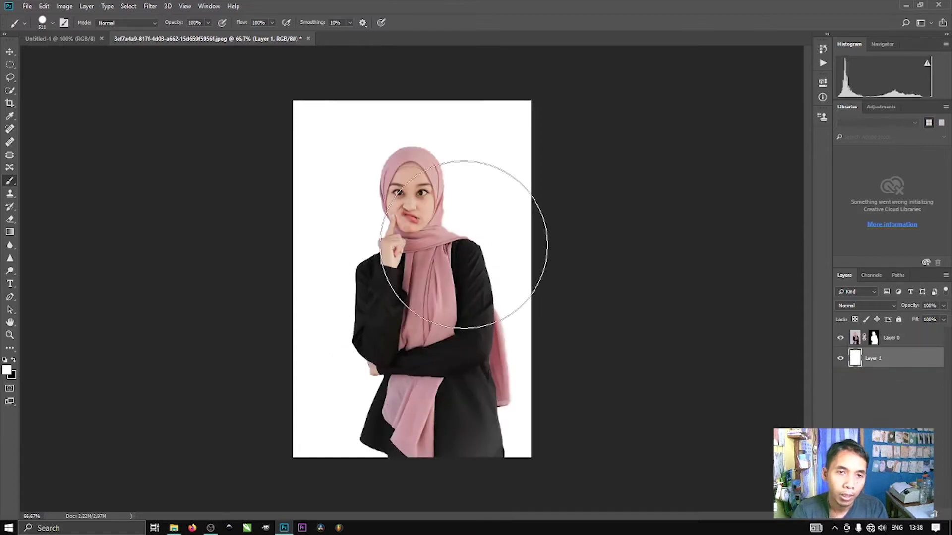
key(ctrl+plus)
key(ctrl+plus)
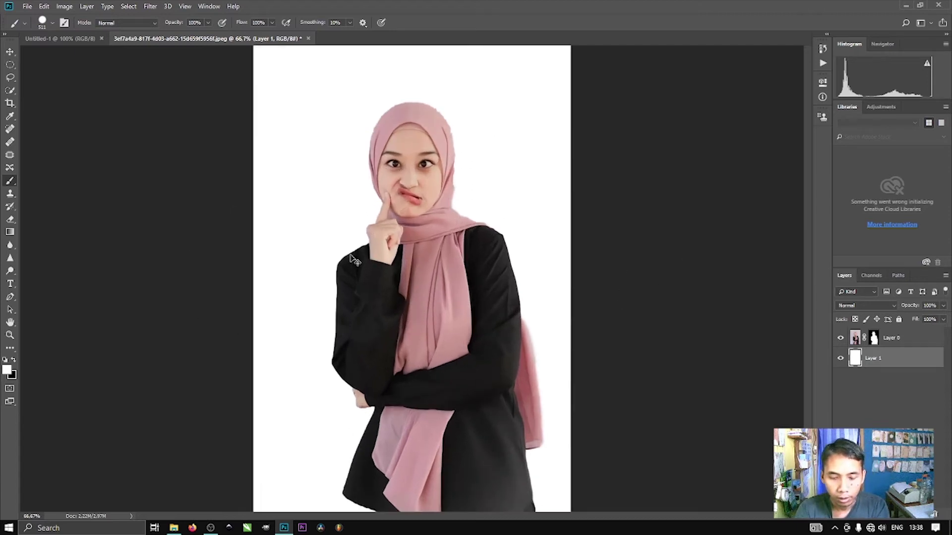
scroll(462, 283, up, 5)
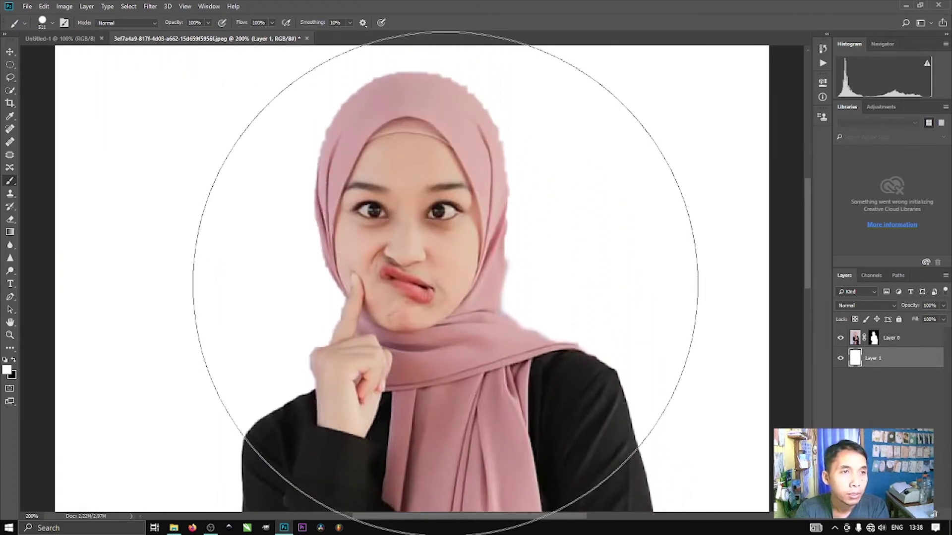
scroll(497, 242, down, 1)
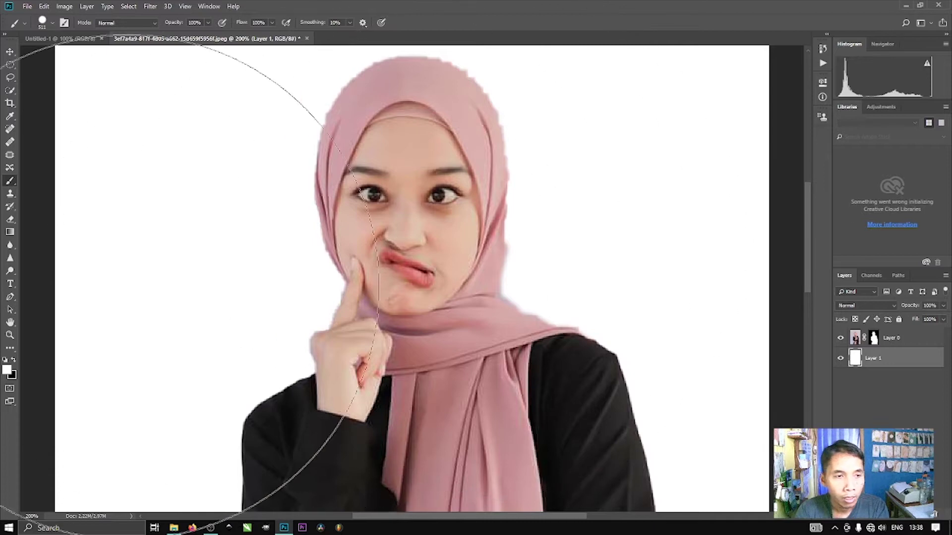
Step: Set up the Eraser at 15 px and 63% hardness with swapped foreground and background colours, and target Layer 0's mask
click(11, 221)
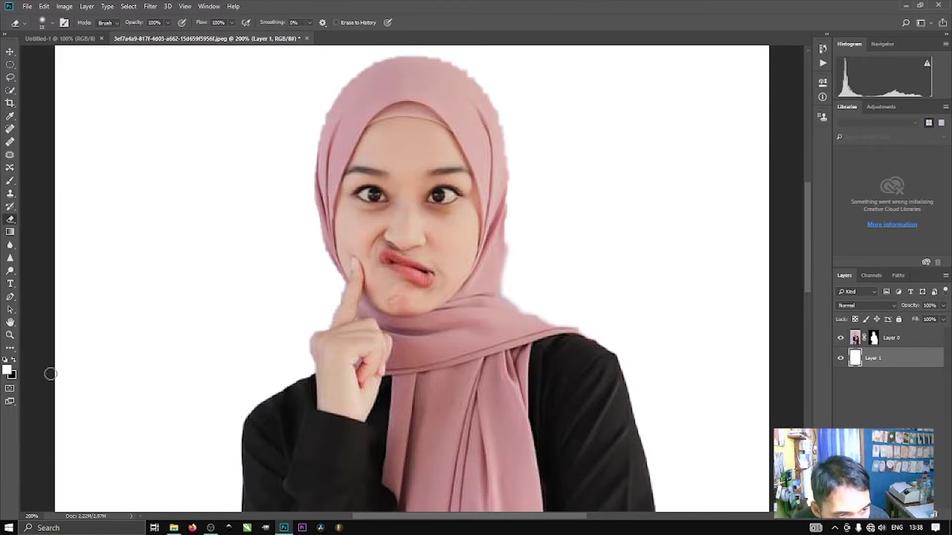
click(14, 360)
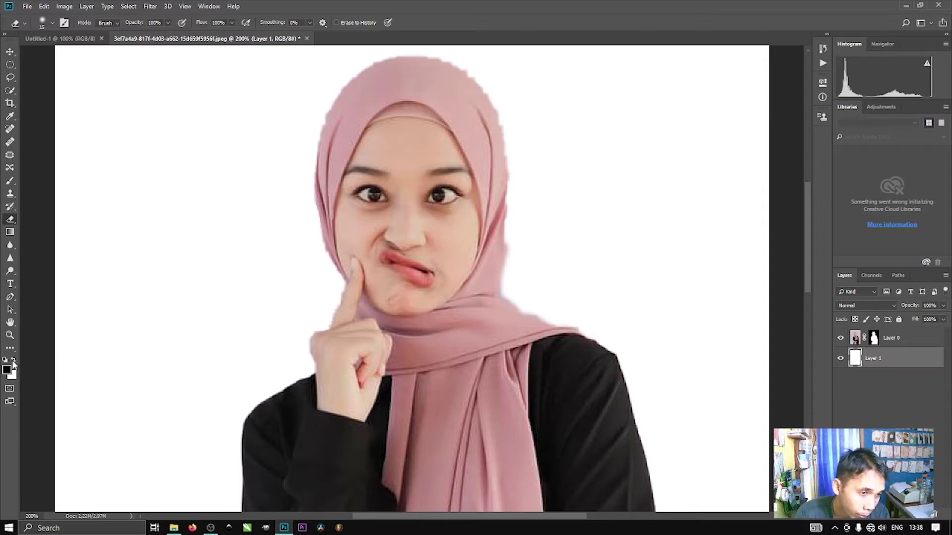
right_click(463, 205)
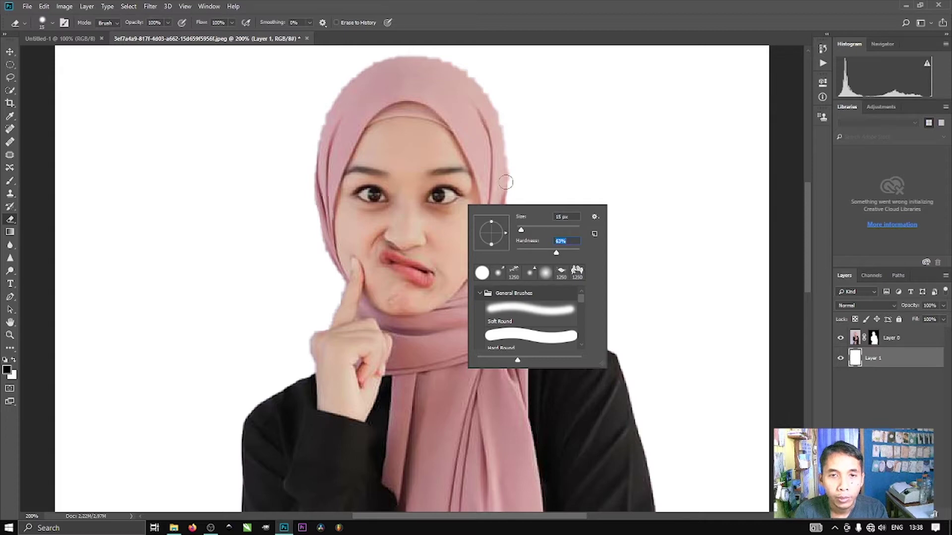
key(Return)
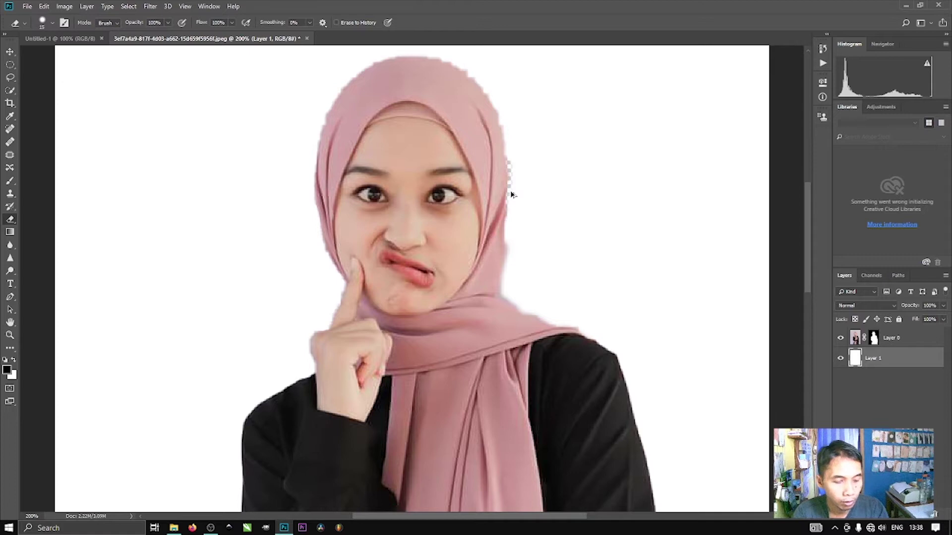
click(873, 341)
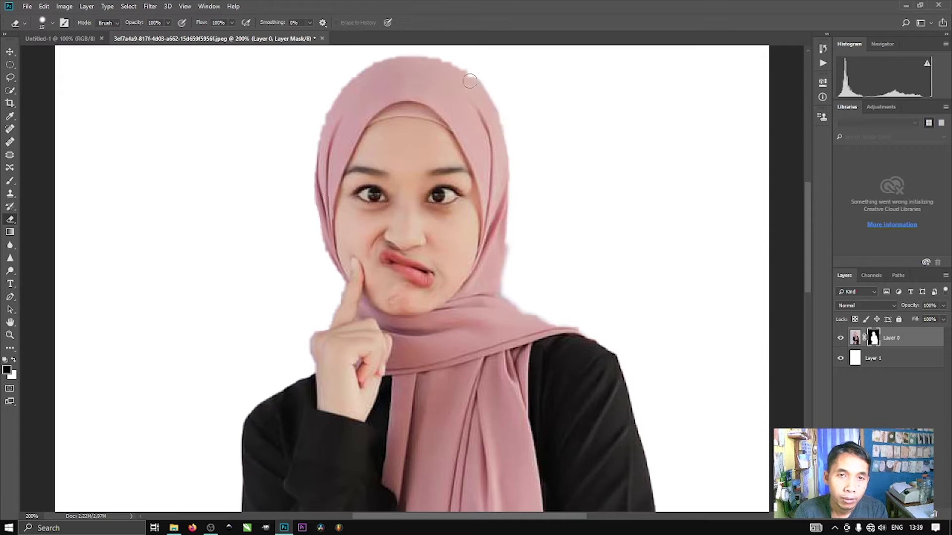
Step: Refine the mask around the hijab's outline with the Eraser, undoing a stroke and alternating between black and white
scroll(501, 191, down, 2)
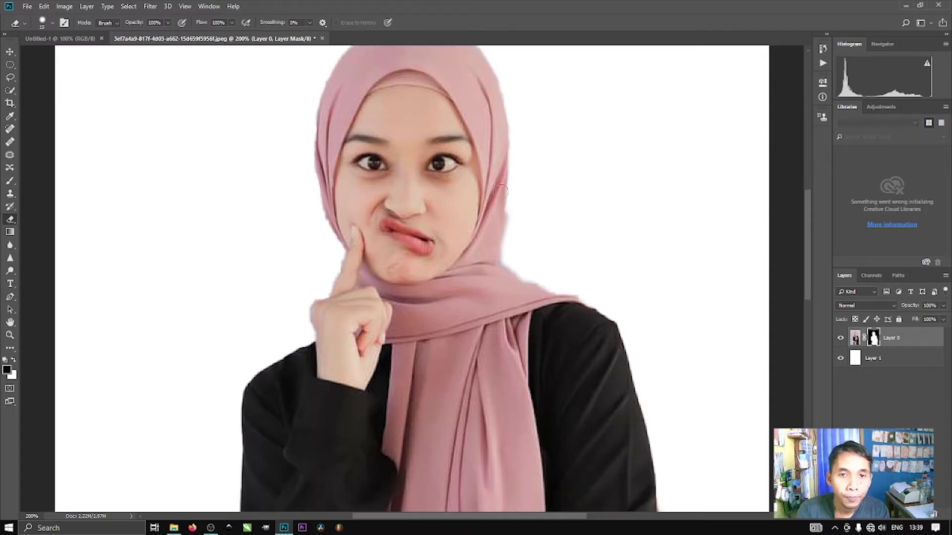
key(ctrl+z)
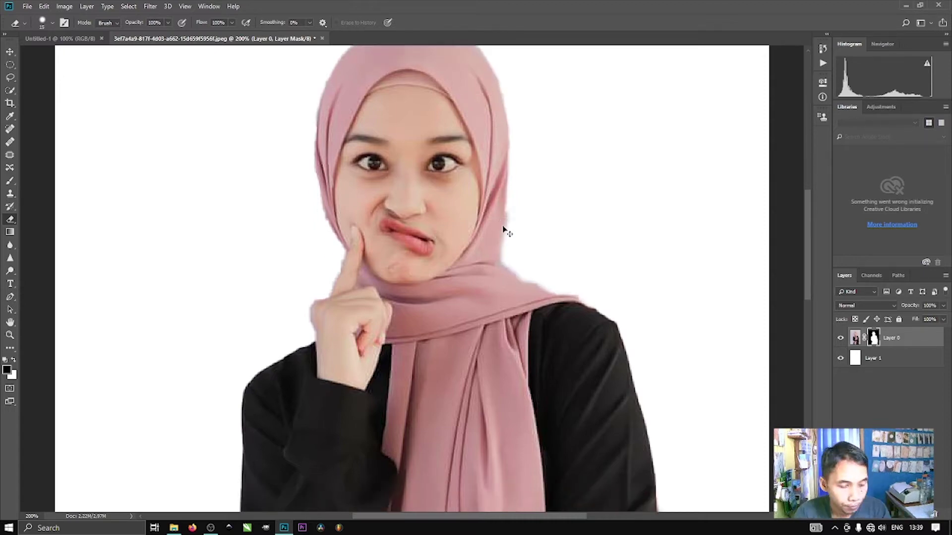
scroll(503, 228, down, 2)
key(x)
mouse_move(523, 243)
mouse_down()
mouse_move(513, 187)
mouse_move(553, 261)
mouse_move(584, 270)
mouse_up()
drag(407, 228, 545, 313)
key(x)
mouse_move(466, 272)
mouse_down()
mouse_move(465, 183)
mouse_move(477, 133)
mouse_move(523, 87)
mouse_move(630, 104)
mouse_move(555, 74)
mouse_up()
click(13, 360)
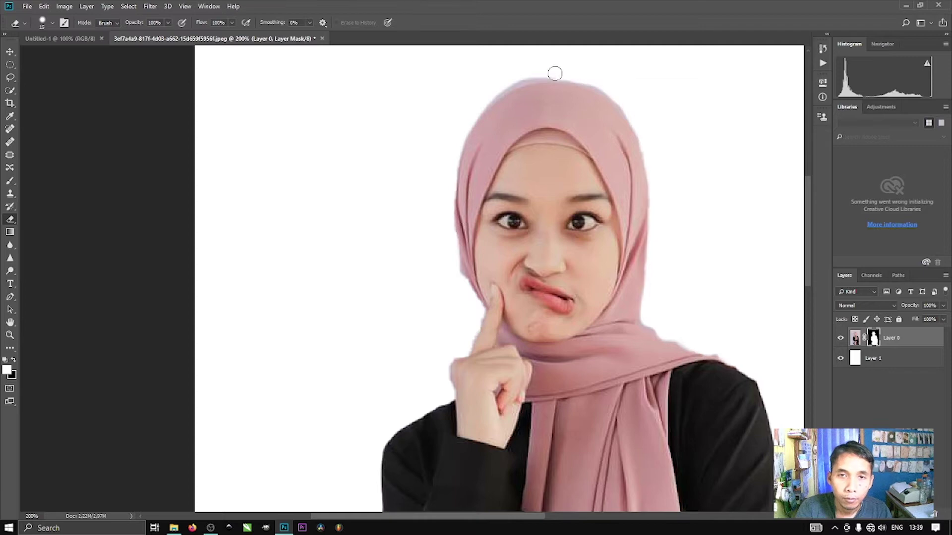
Step: Clean up the mask's edges around the raised hand, sleeve and scarf at the shoulder with the 15 px Eraser
scroll(466, 189, down, 2)
scroll(474, 249, down, 2)
scroll(456, 263, down, 2)
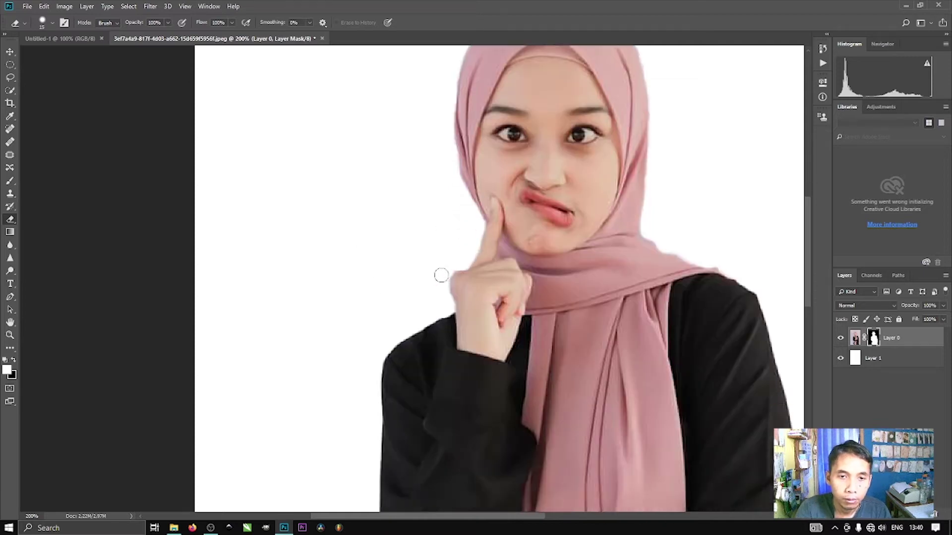
scroll(443, 277, down, 1)
scroll(522, 260, down, 3)
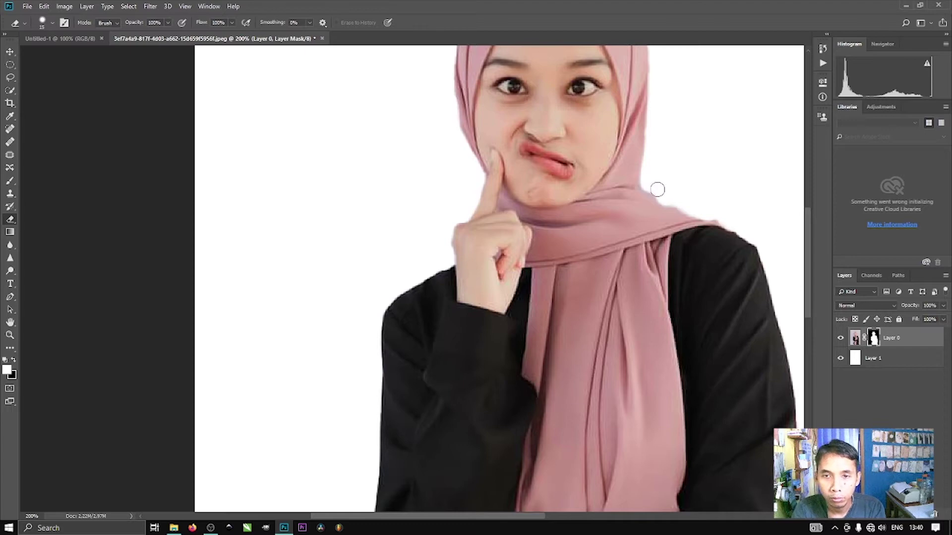
scroll(625, 201, down, 2)
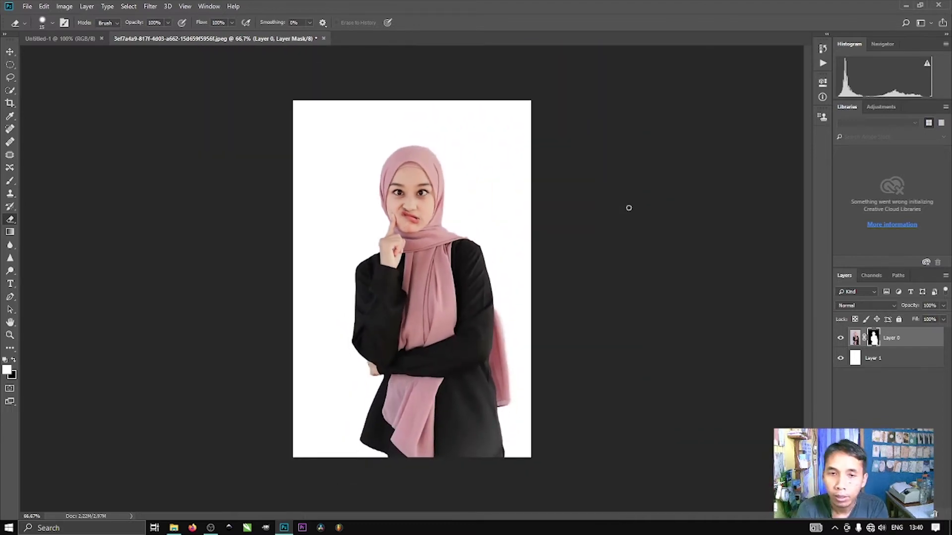
Step: Hide the white layer and apply Layer 0's mask permanently to the photo
key(ctrl+plus)
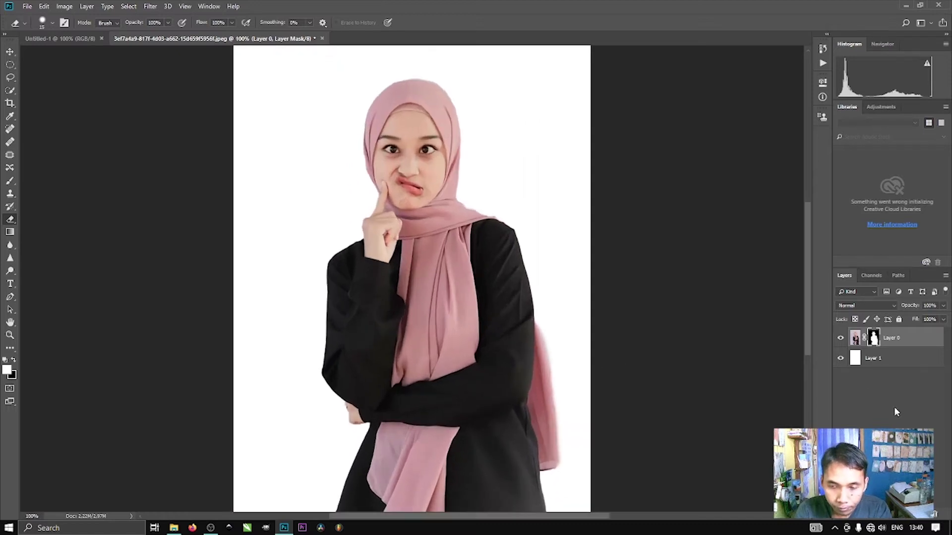
click(840, 358)
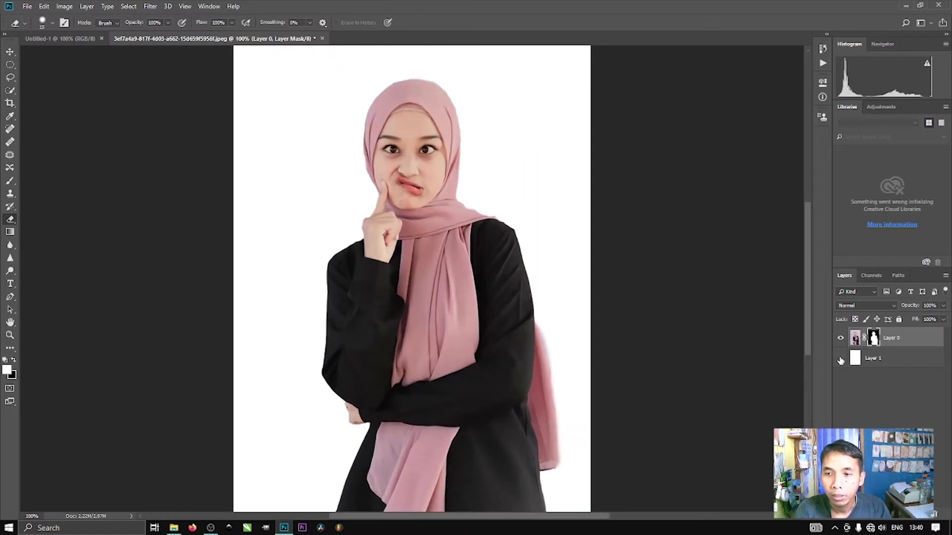
click(854, 338)
right_click(873, 341)
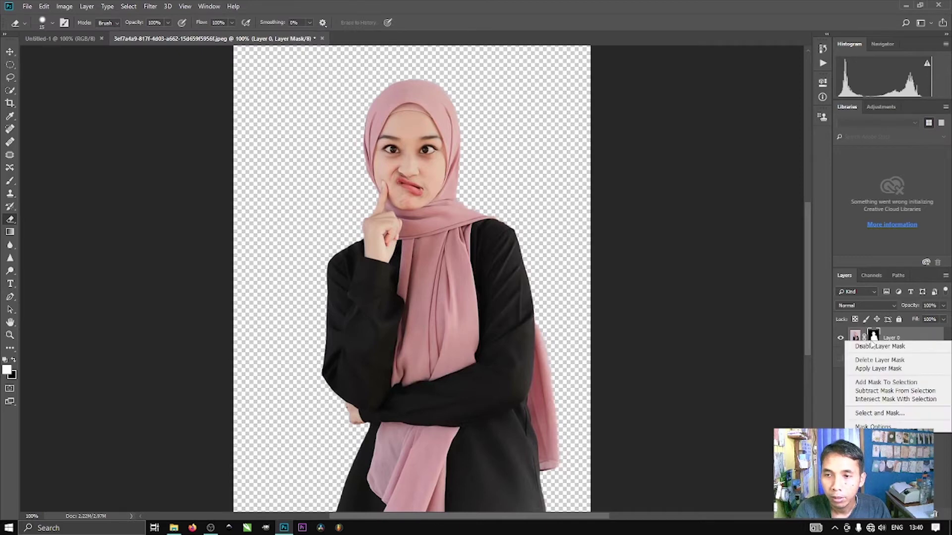
click(892, 370)
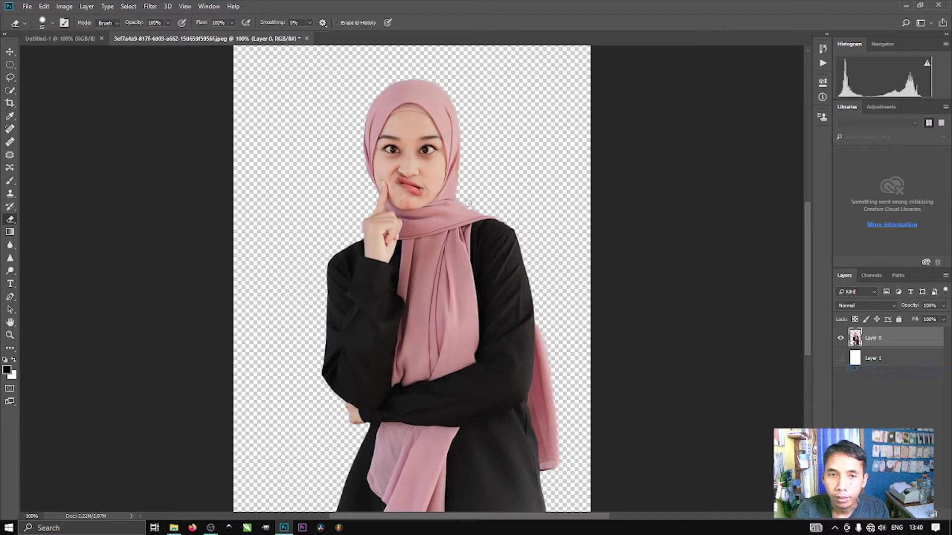
Step: Move the cutout woman up and slightly to the left on the canvas with Free Transform
scroll(518, 286, down, 3)
scroll(518, 286, down, 2)
scroll(518, 286, up, 3)
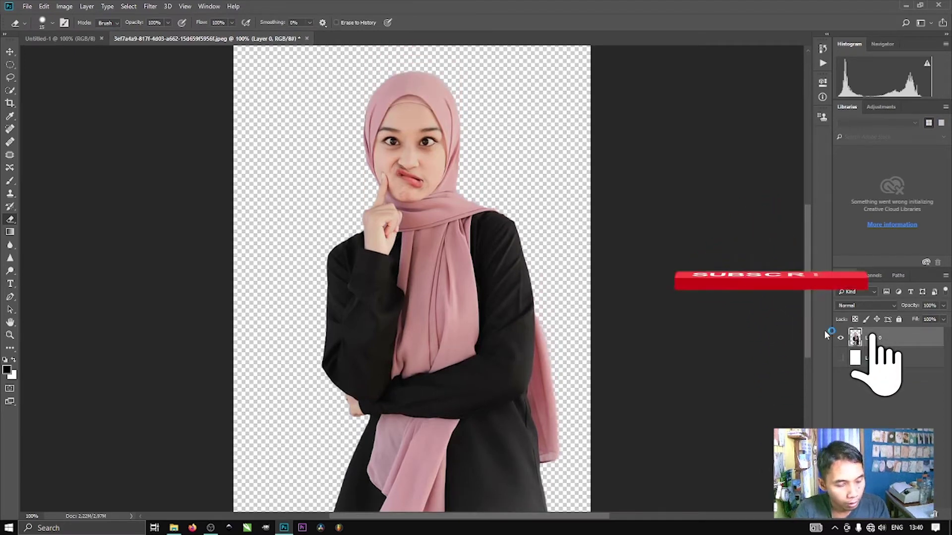
key(ctrl+t)
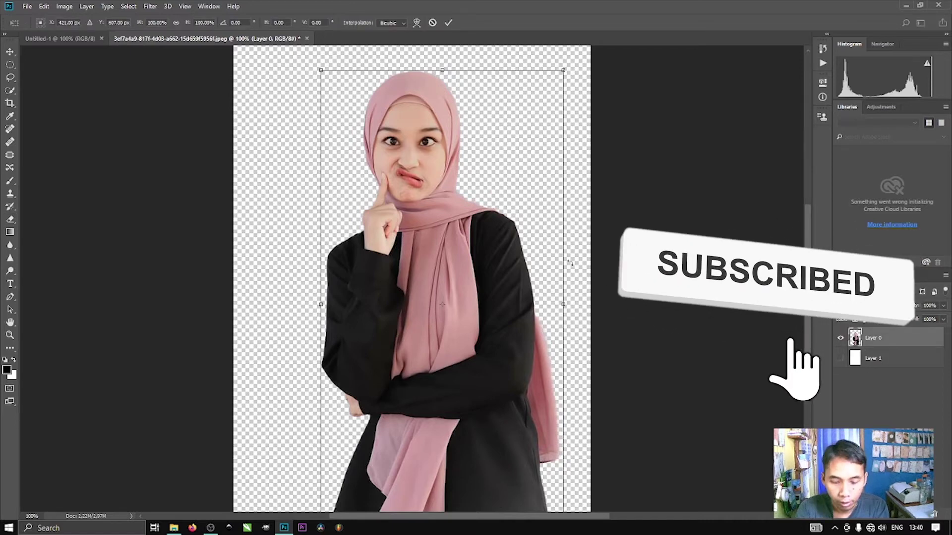
key(ctrl+minus)
drag(454, 276, 446, 243)
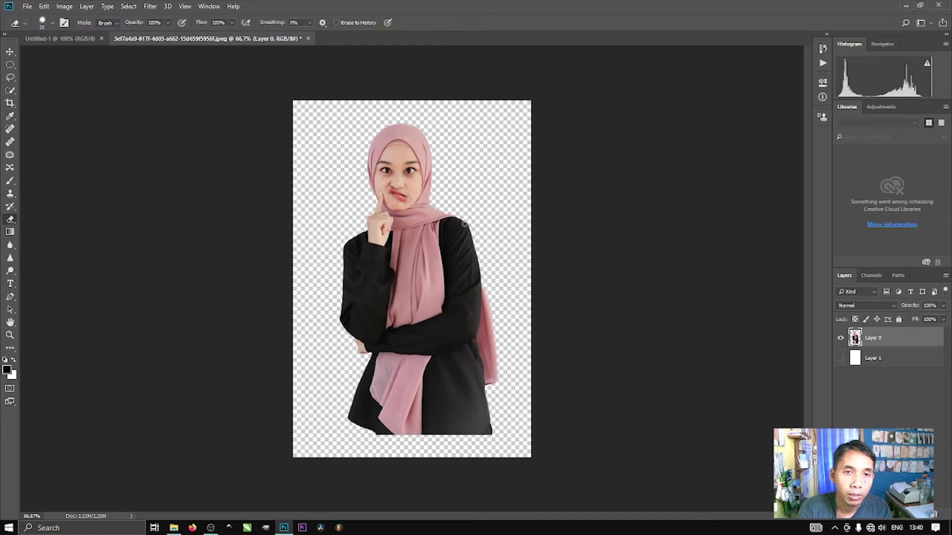
Step: Show the white layer again and inspect the moved cutout against it from head to hem
key(ctrl+plus)
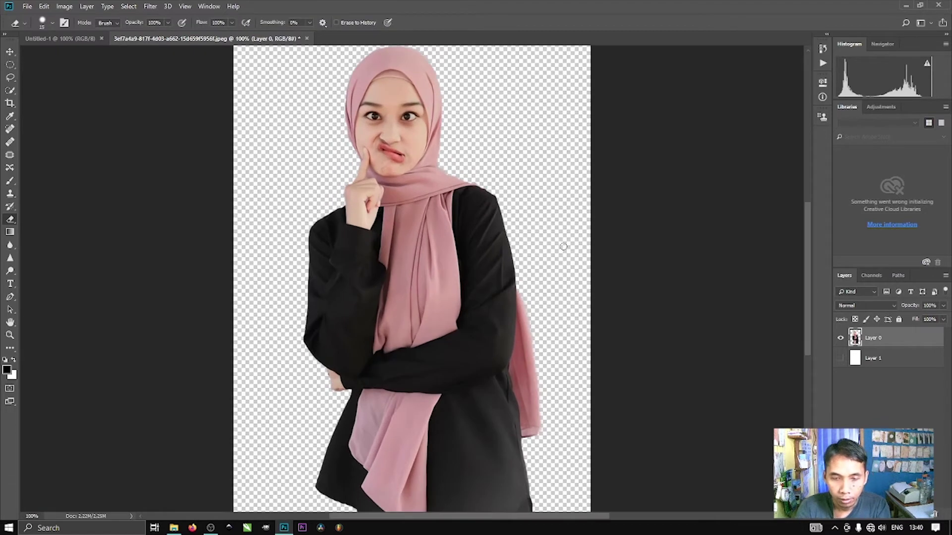
click(840, 358)
scroll(449, 195, up, 2)
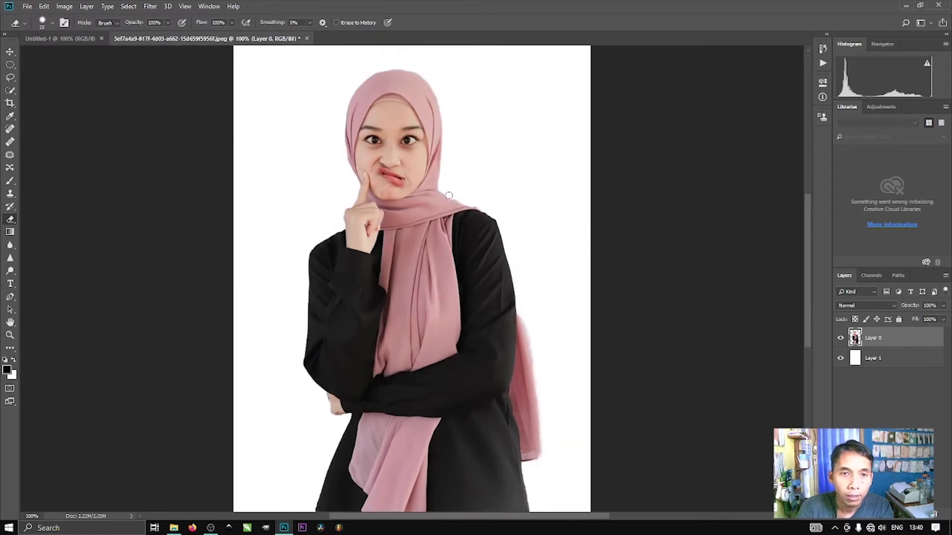
scroll(449, 195, down, 2)
scroll(448, 196, down, 2)
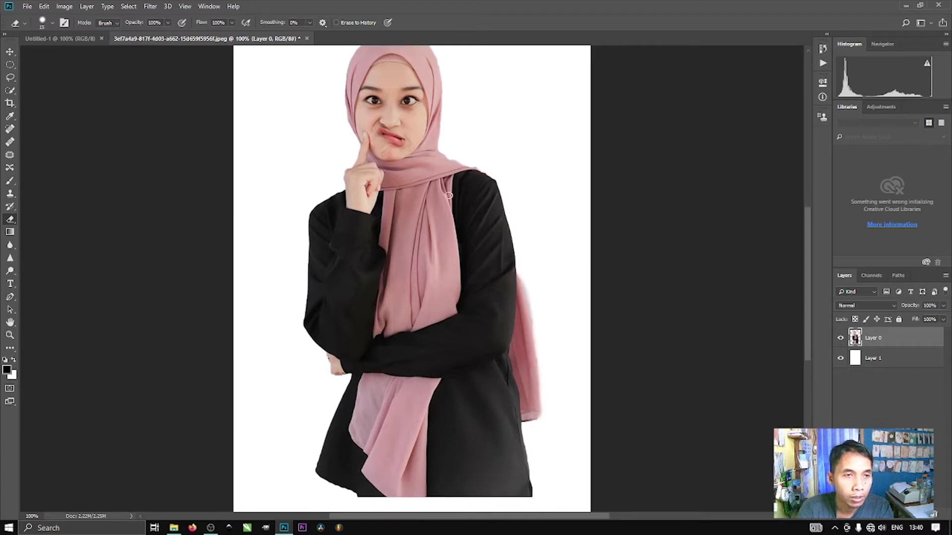
key(ctrl+minus)
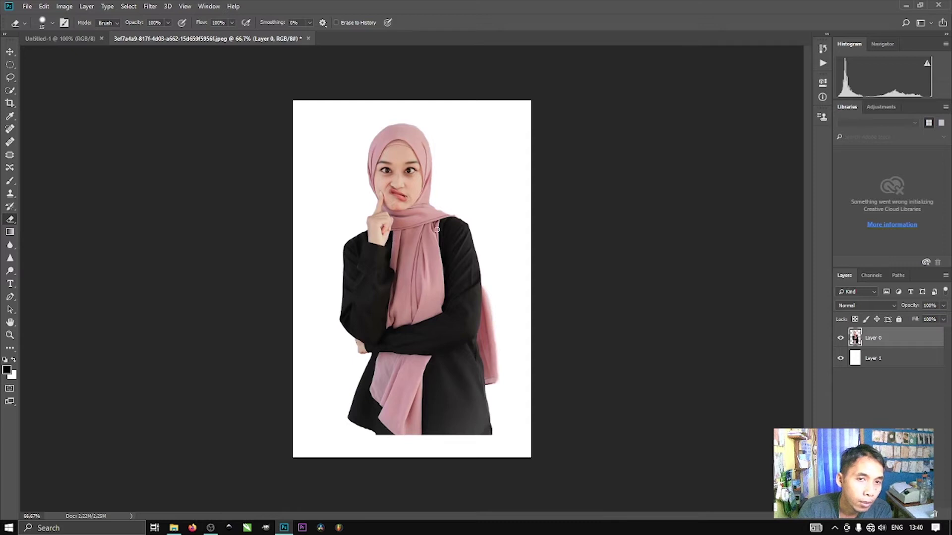
Step: Switch to the Brush tool and set its size to 91 px and its hardness to 77%
click(12, 184)
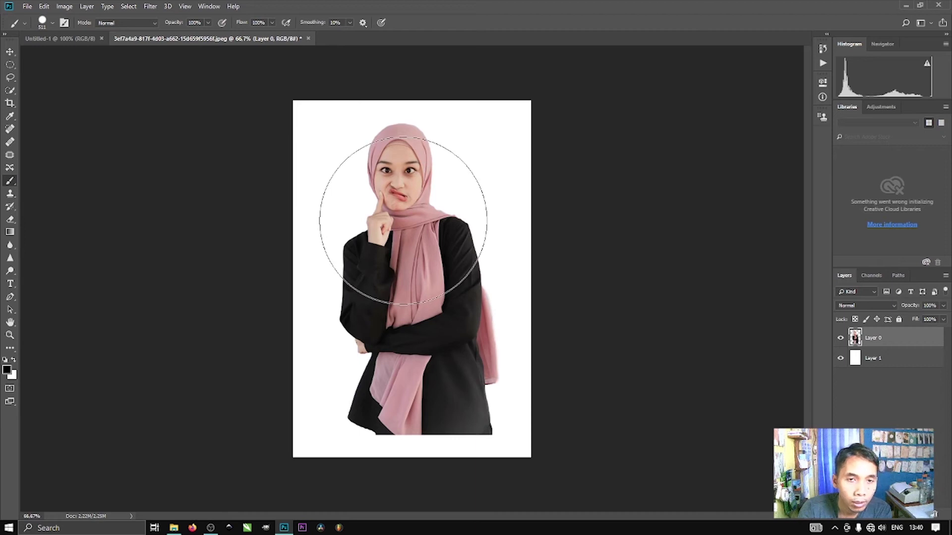
alt+scroll(396, 219, up, 1)
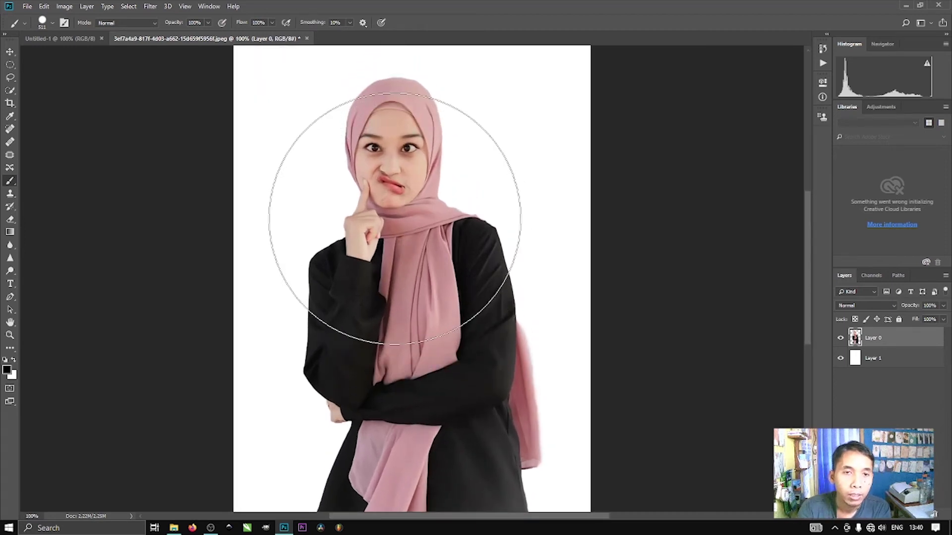
right_click(394, 219)
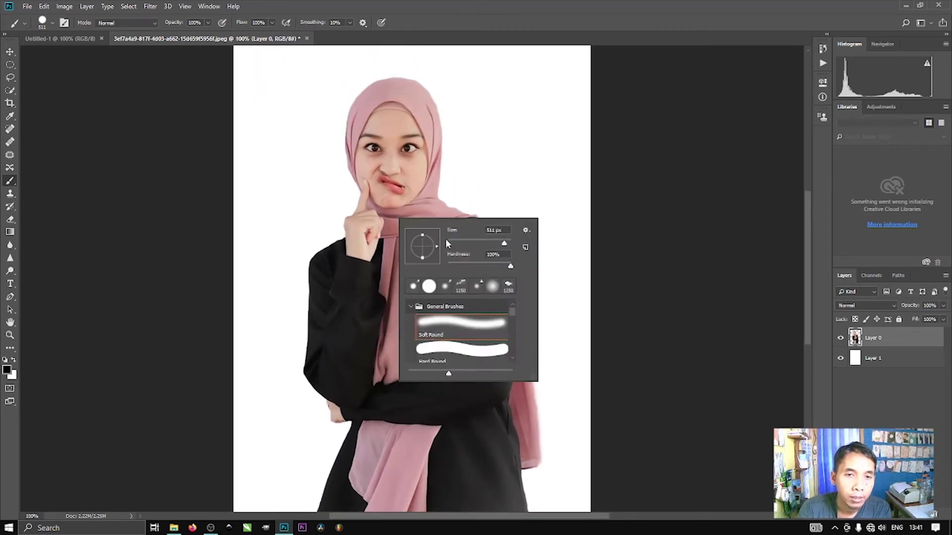
click(462, 243)
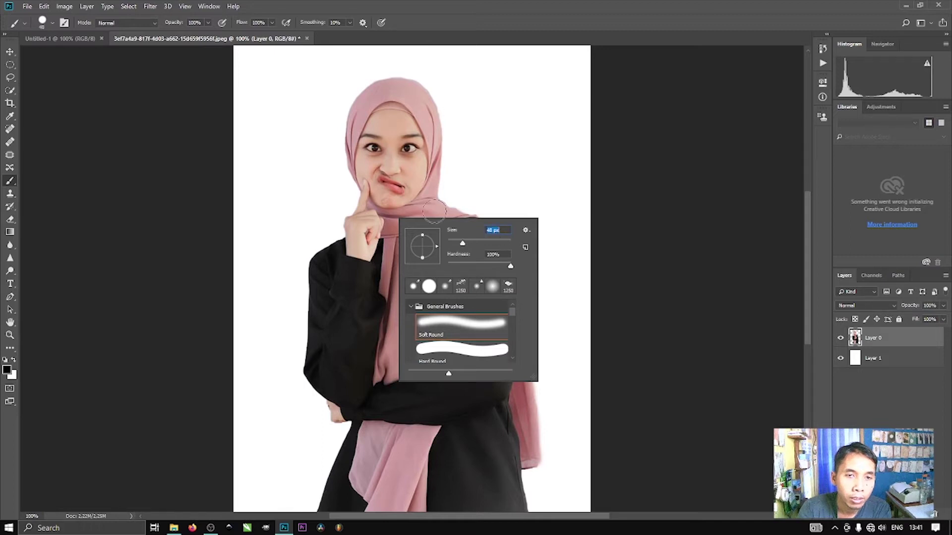
click(477, 243)
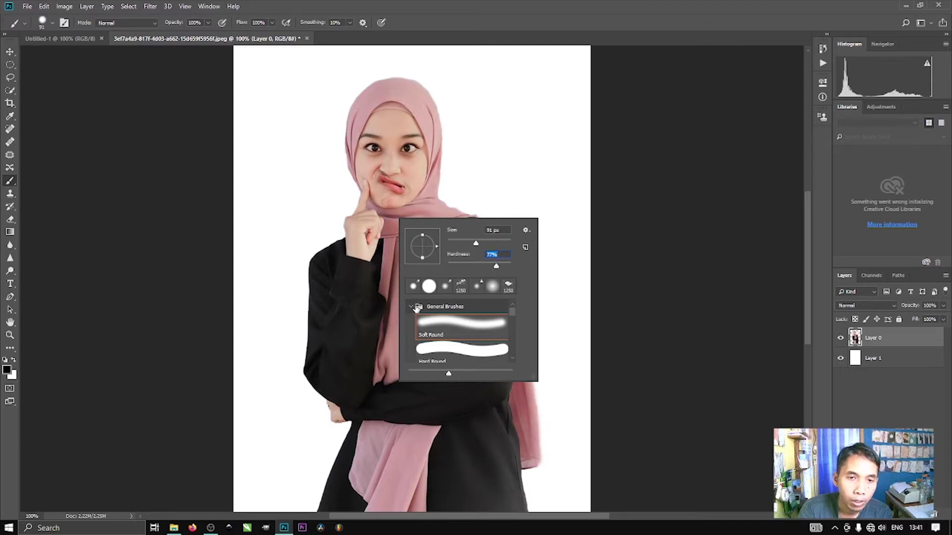
Step: Import the brush file Watercolor Splatters (1250 pixels) from the Brush watercolor Photoshop folder into the brush presets
click(411, 305)
drag(514, 320, 517, 346)
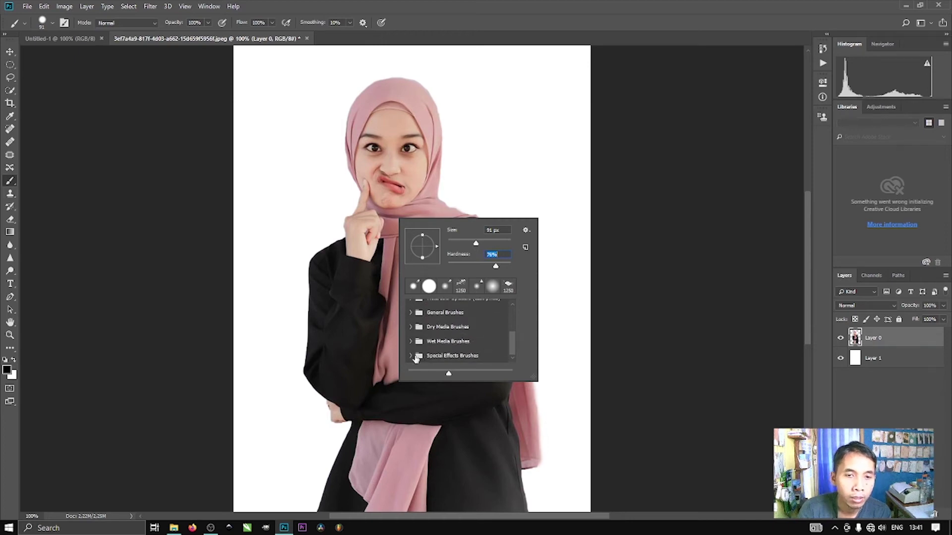
mouse_move(512, 343)
mouse_down()
mouse_move(513, 311)
mouse_move(512, 347)
mouse_up()
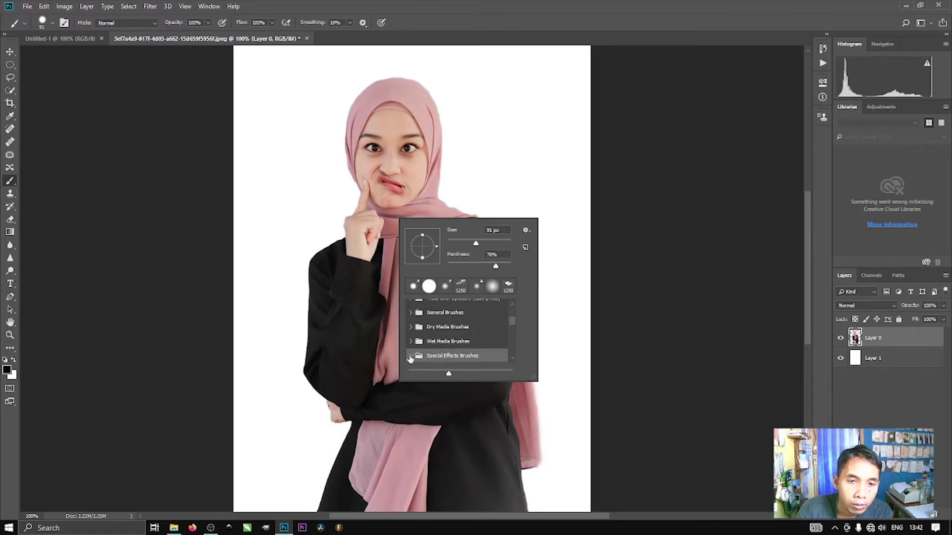
click(525, 230)
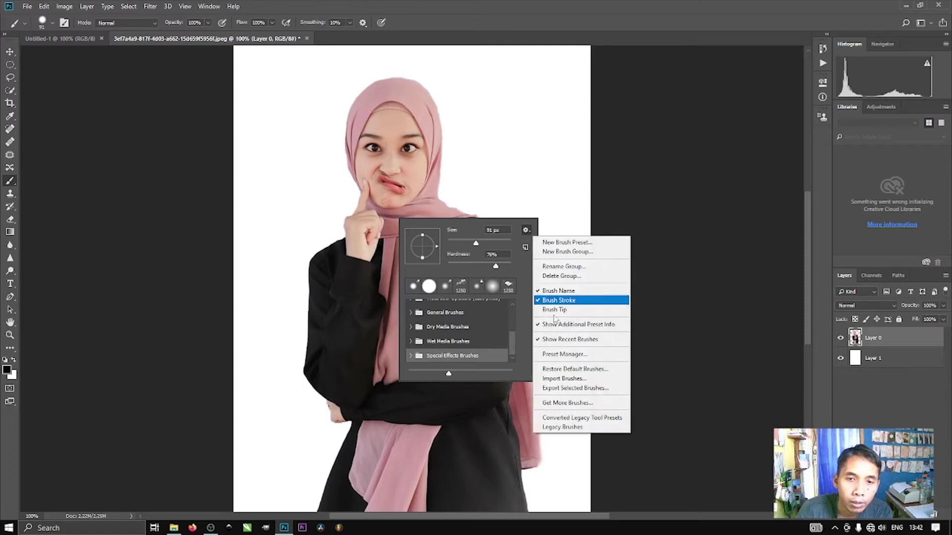
click(565, 379)
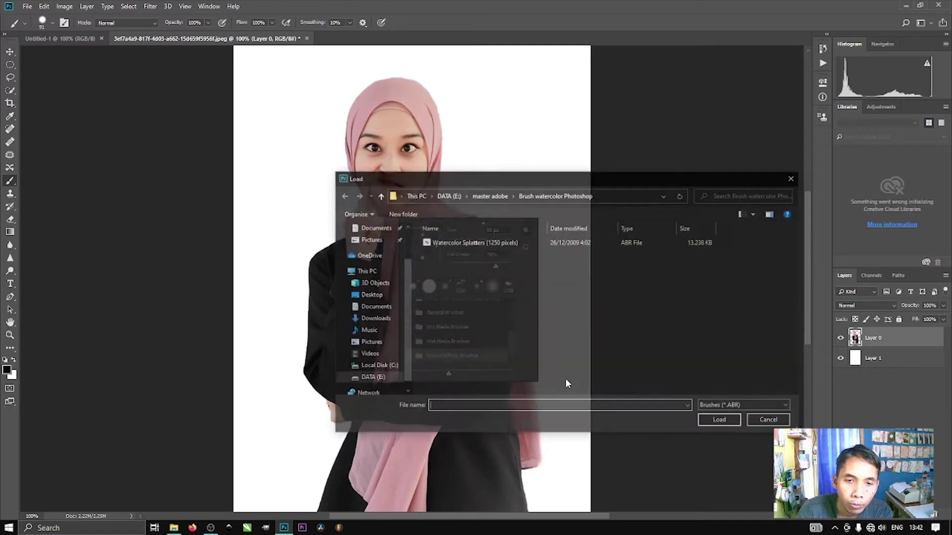
click(479, 243)
click(722, 420)
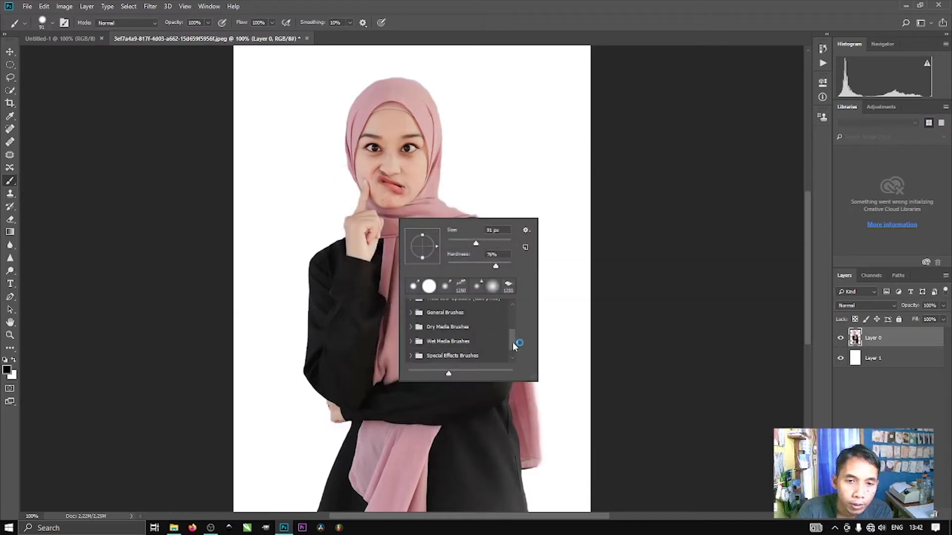
Step: Select the last Dried Blood Splatters brush in the Watercolor Splatters (1250 pixels) set and size it to 354 px
drag(512, 344, 512, 353)
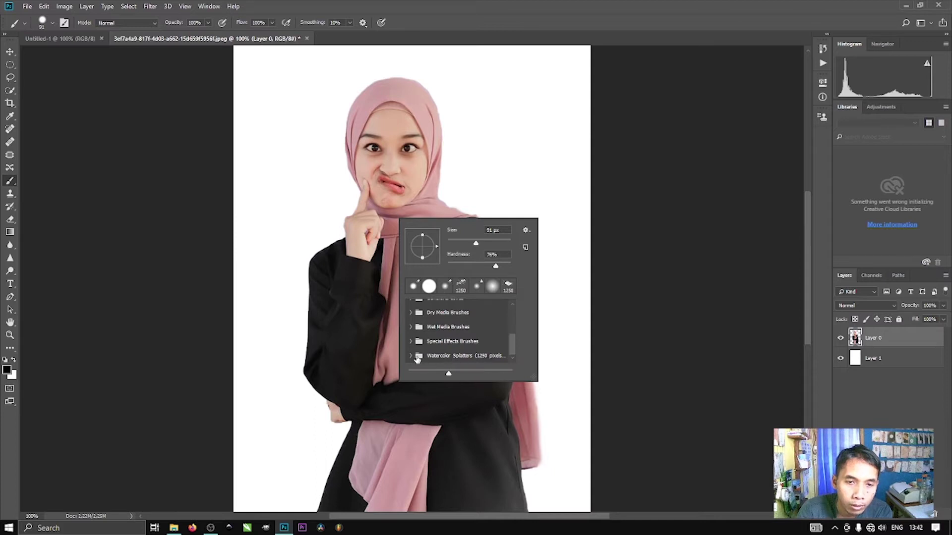
scroll(482, 348, down, 5)
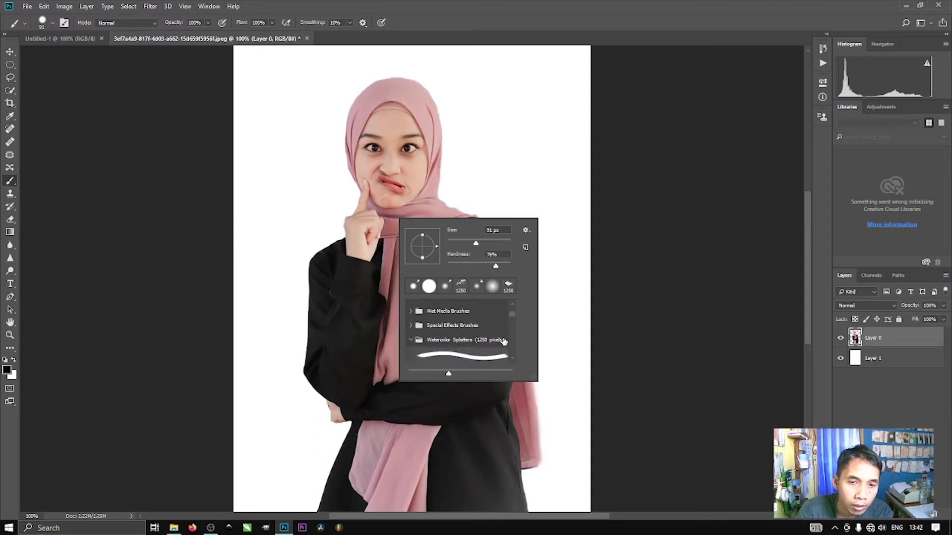
drag(514, 322, 516, 362)
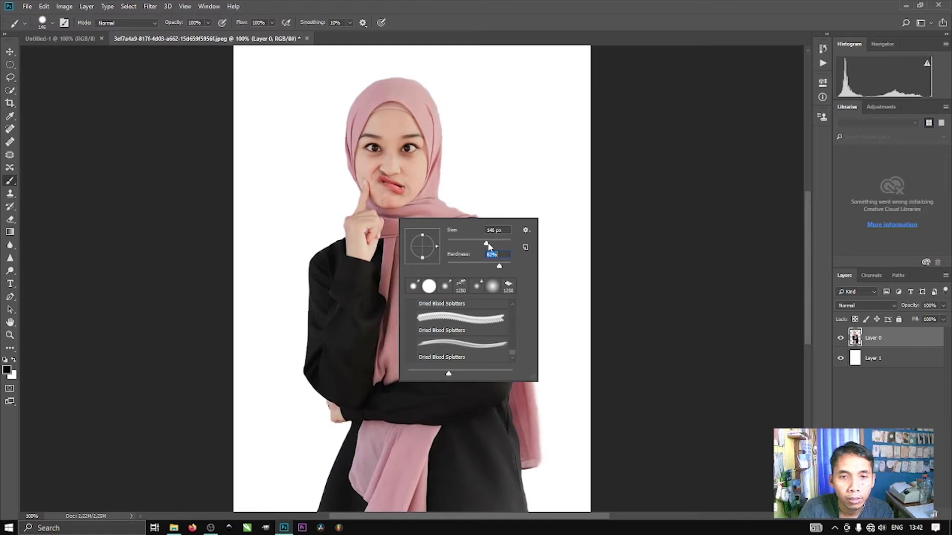
drag(492, 242, 497, 243)
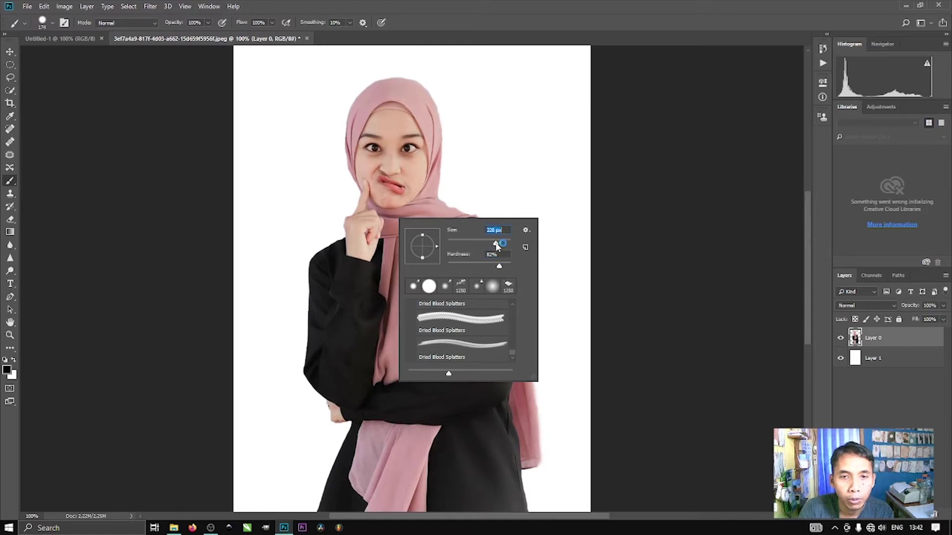
click(455, 351)
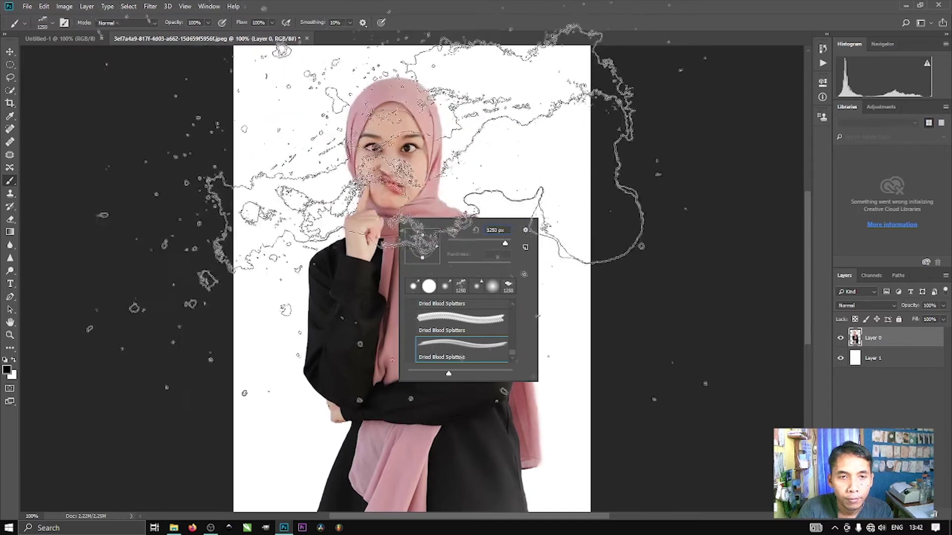
drag(501, 244, 491, 243)
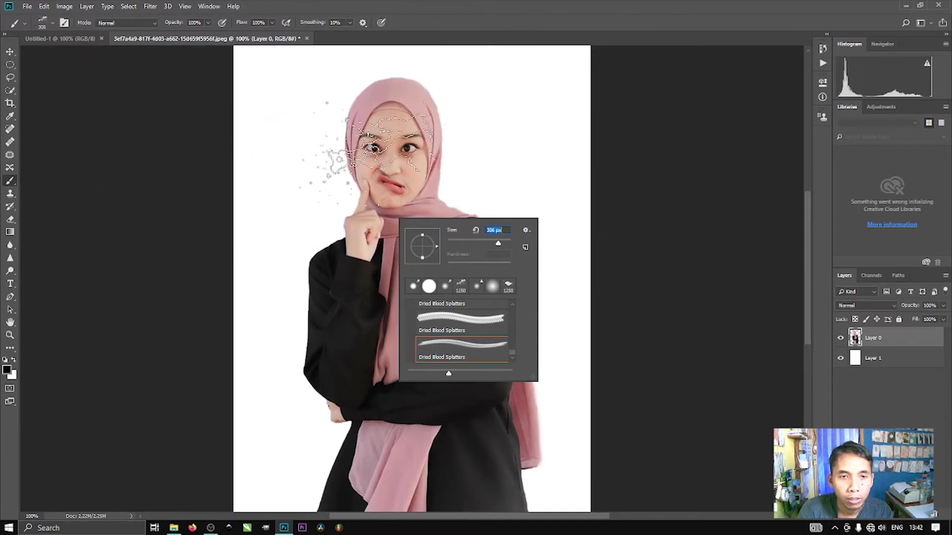
drag(499, 243, 501, 244)
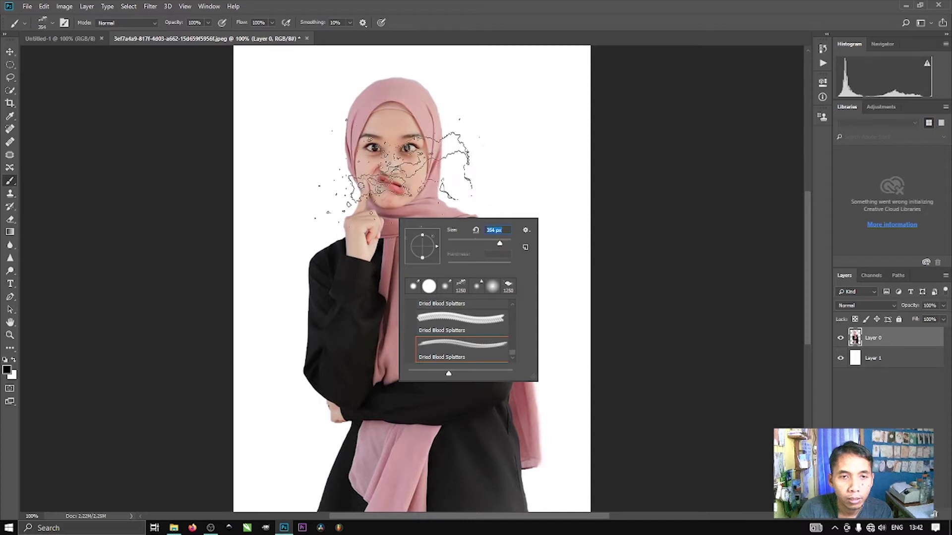
Step: Stamp a test splatter on the white area beside the woman's head and undo it
click(545, 157)
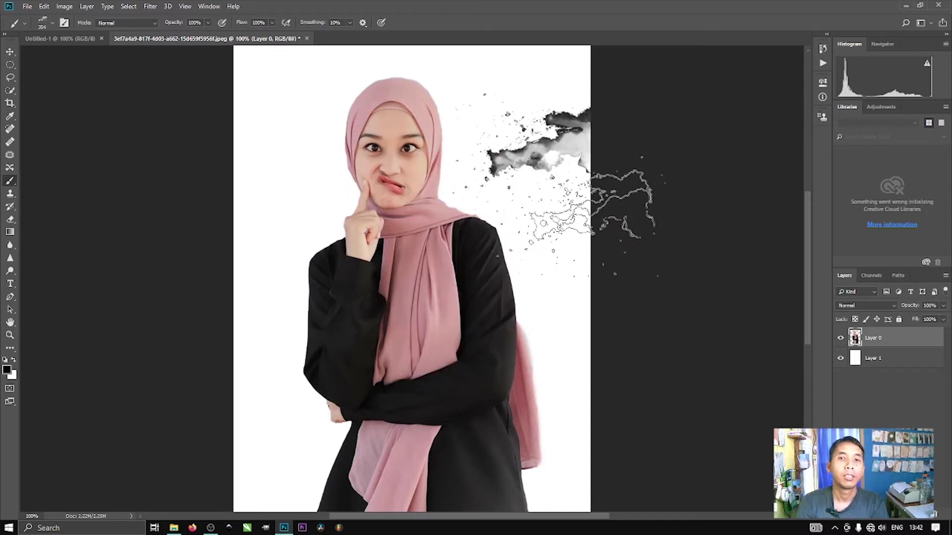
key(ctrl+z)
Step: Switch to the Eraser with the last Dried Blood Splatters brush at 306 px for the cutout layer
scroll(449, 186, down, 3)
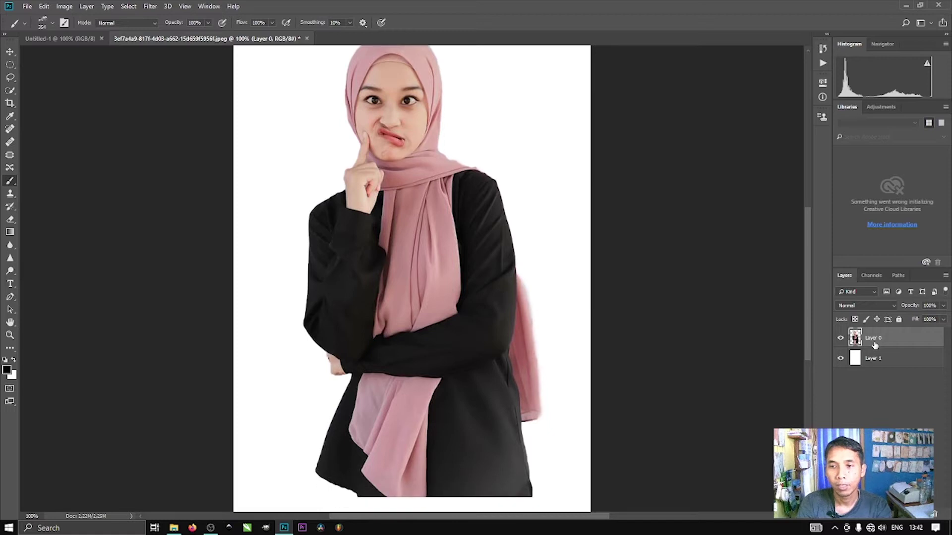
scroll(489, 340, down, 5)
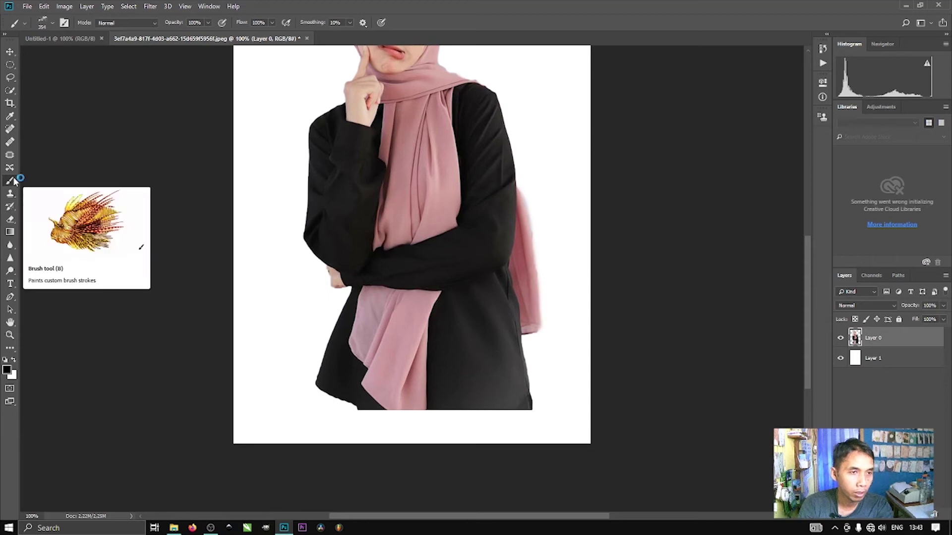
click(10, 220)
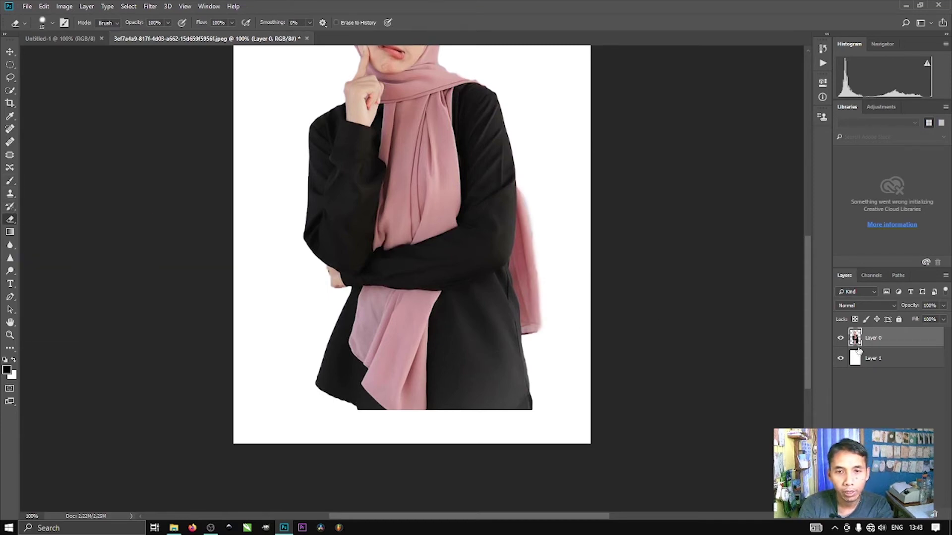
right_click(388, 270)
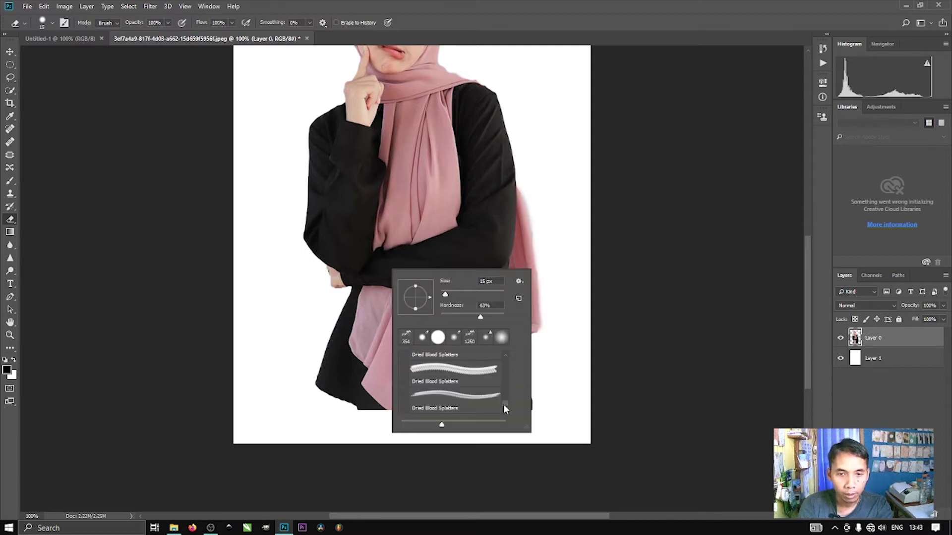
click(461, 401)
drag(487, 294, 491, 295)
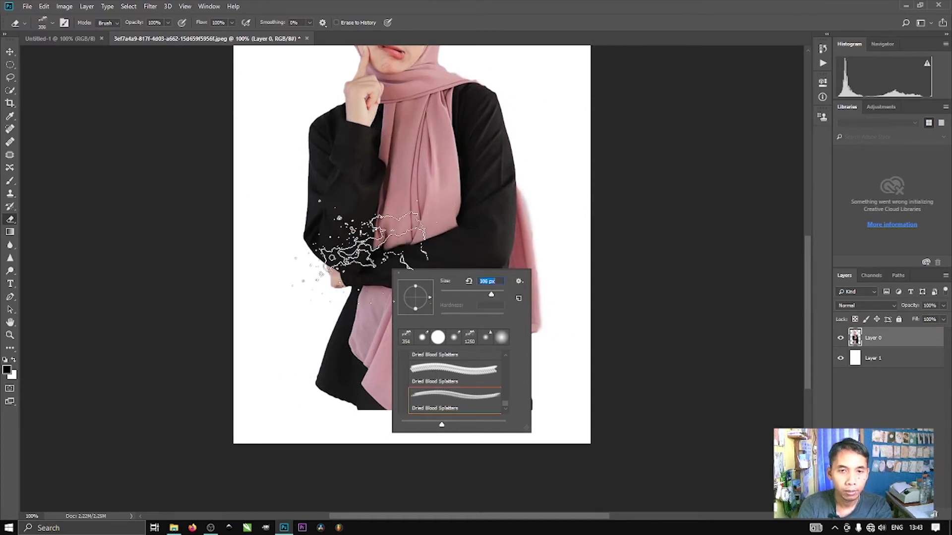
Step: Erase the bottom of the woman's tunic and scarf with repeated splatter stamps from one side of the hem to the other
click(346, 369)
click(411, 399)
click(510, 397)
click(525, 358)
click(500, 397)
click(364, 405)
click(297, 414)
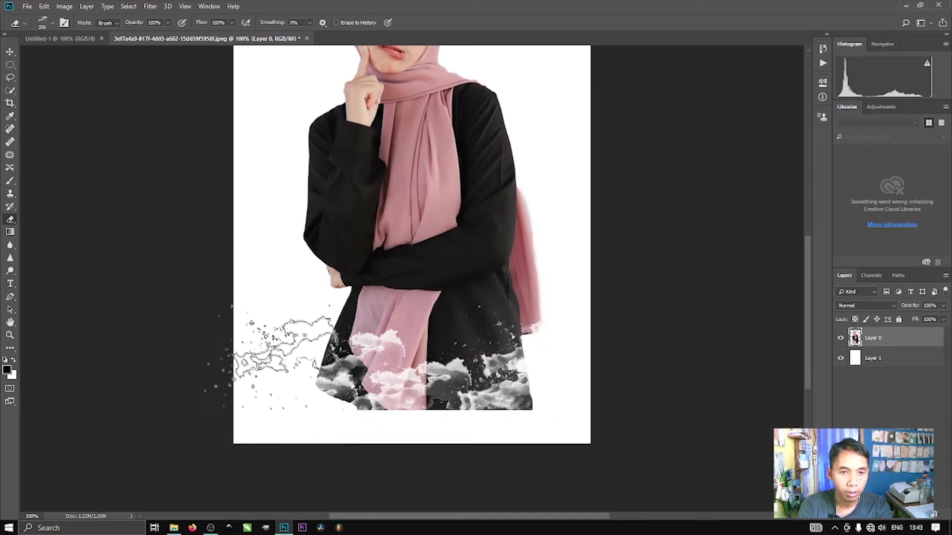
mouse_move(250, 342)
mouse_down()
mouse_move(488, 335)
mouse_move(456, 406)
mouse_move(593, 392)
mouse_up()
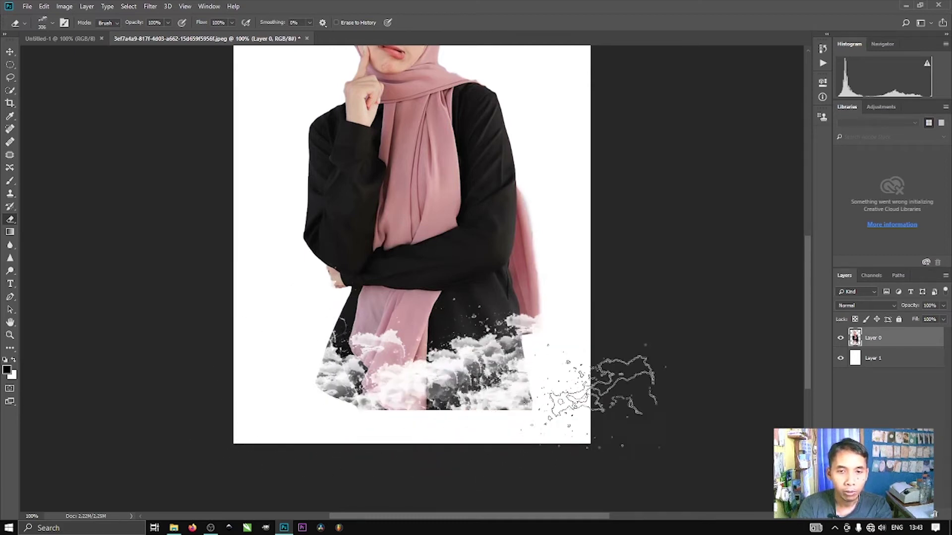
click(315, 350)
Step: Change the eraser to the second-to-last Dried Blood Splatters brush at 306 px and dissolve the hem and hanging scarf edge further
right_click(449, 283)
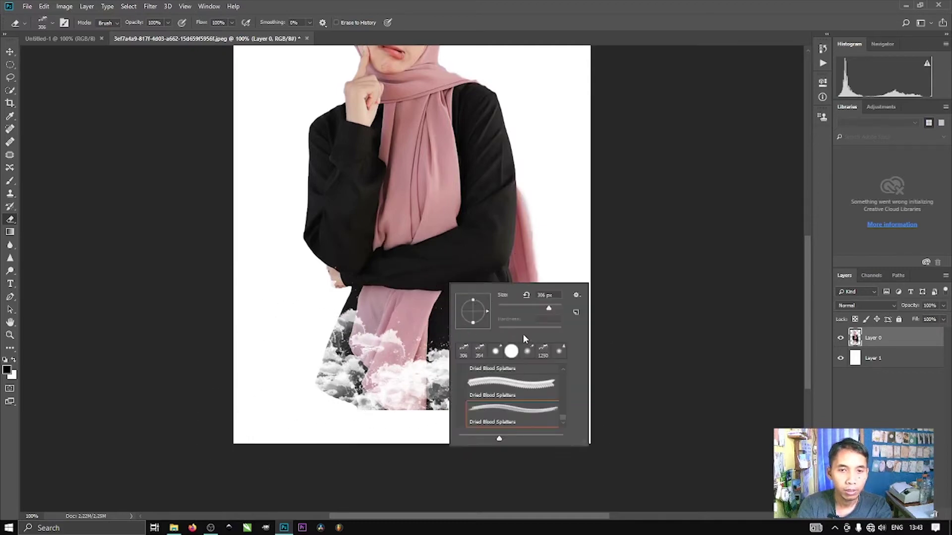
click(520, 387)
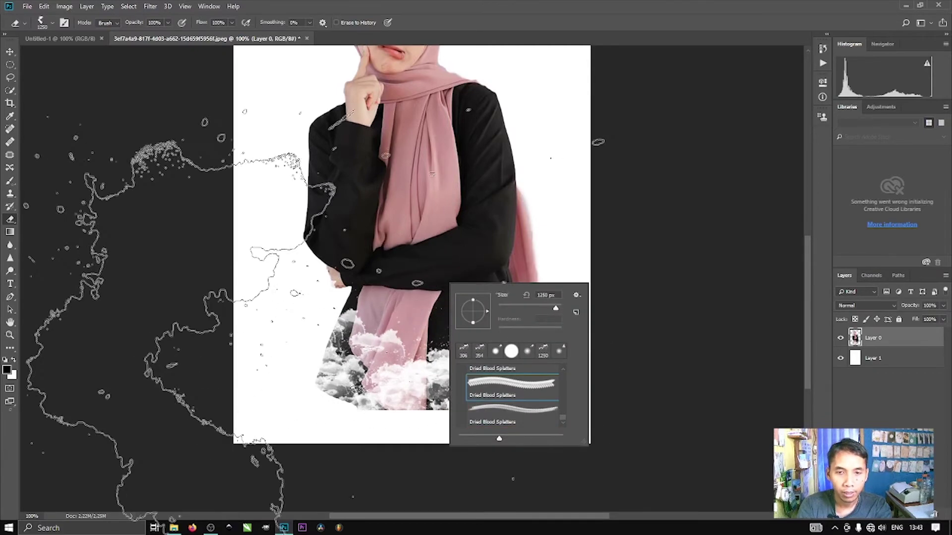
click(539, 307)
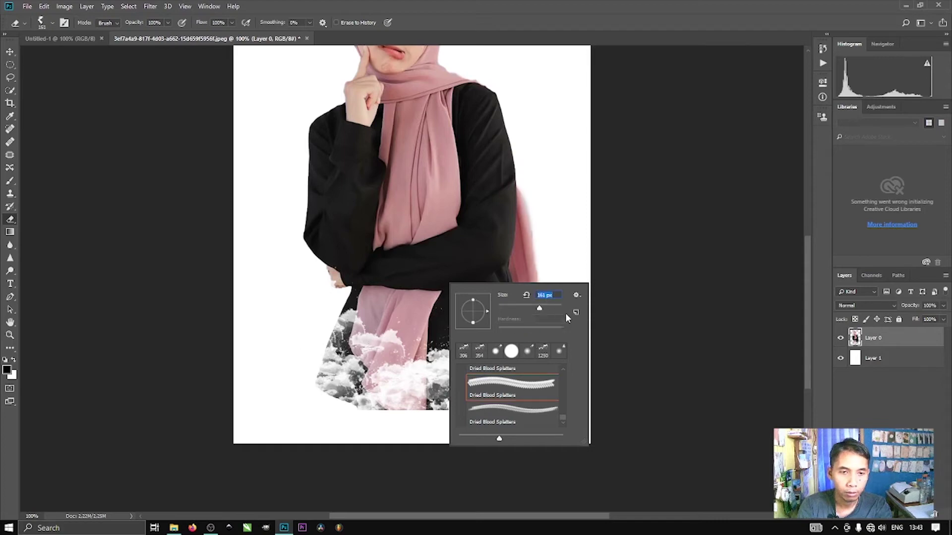
click(549, 308)
click(345, 366)
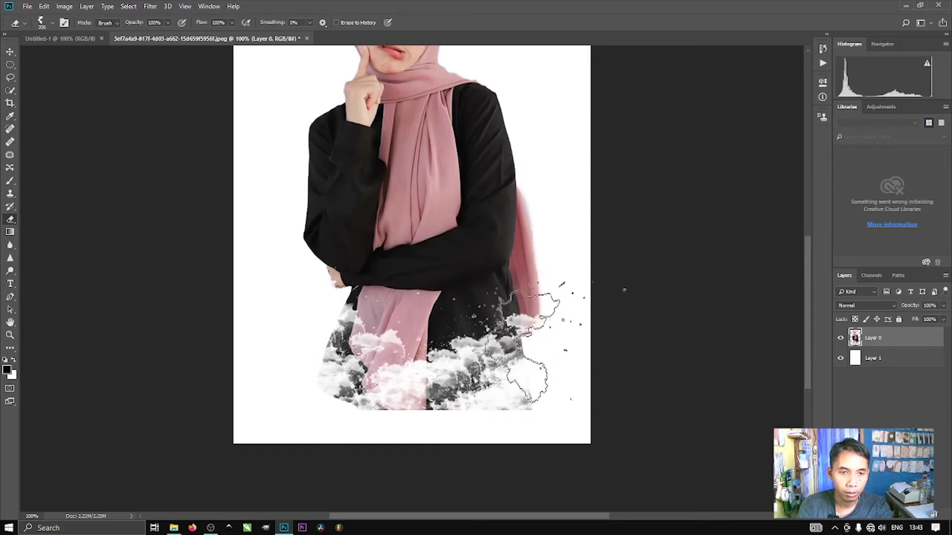
click(537, 315)
click(545, 389)
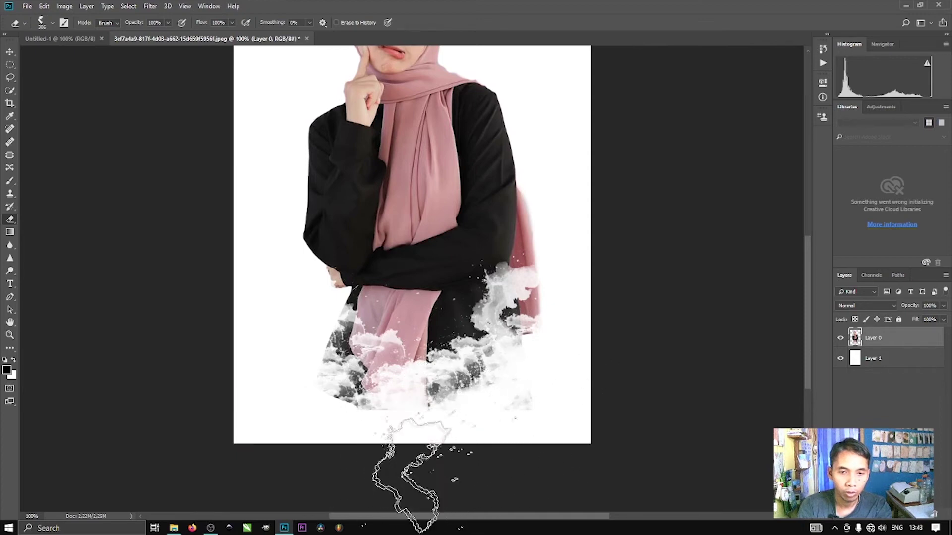
click(340, 431)
click(391, 450)
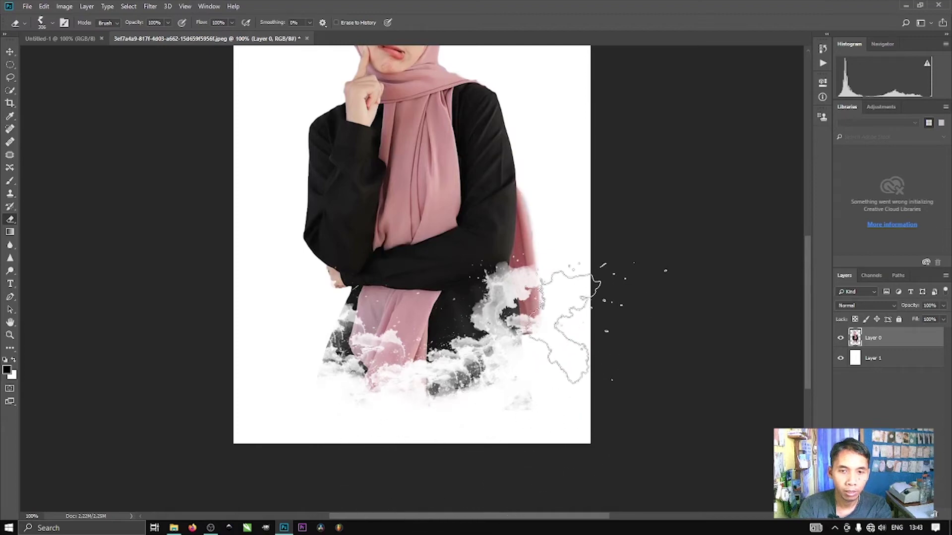
Step: Change the eraser to the elongated Dried Blood Splatters brush at 259 px and erase splatters at the tunic's left edge
scroll(640, 243, up, 3)
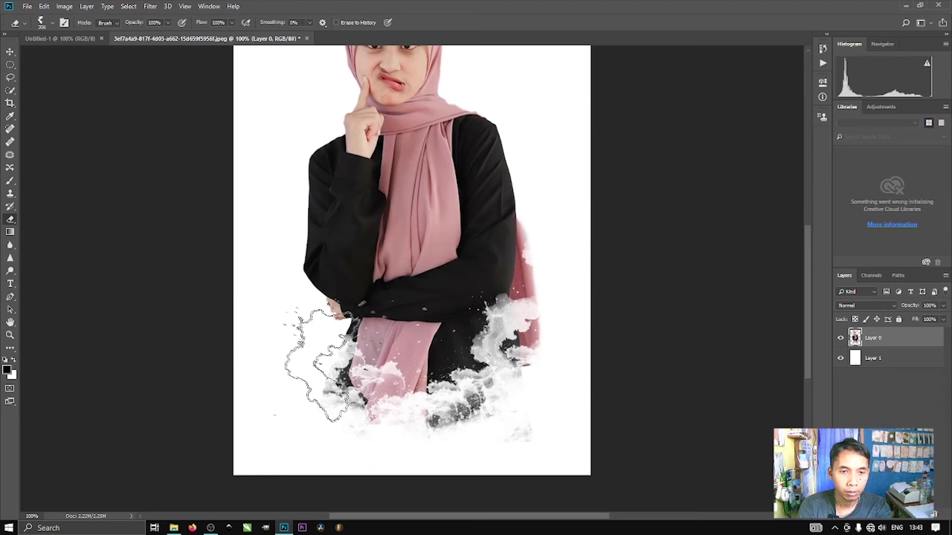
right_click(471, 268)
click(544, 369)
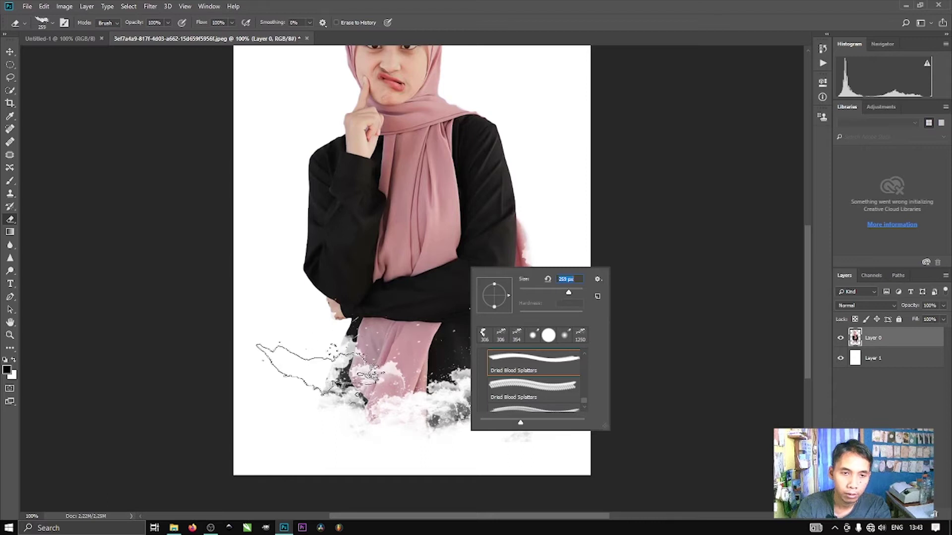
click(321, 370)
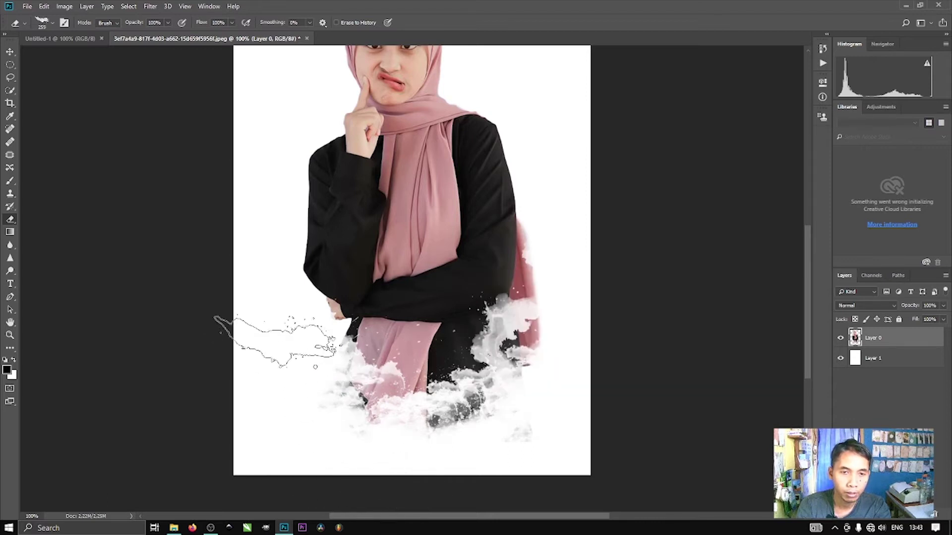
Step: Erase small splatter marks along the hijab's outer edges and the outer edge of the raised arm's sleeve
scroll(449, 332, up, 1)
scroll(449, 332, up, 1)
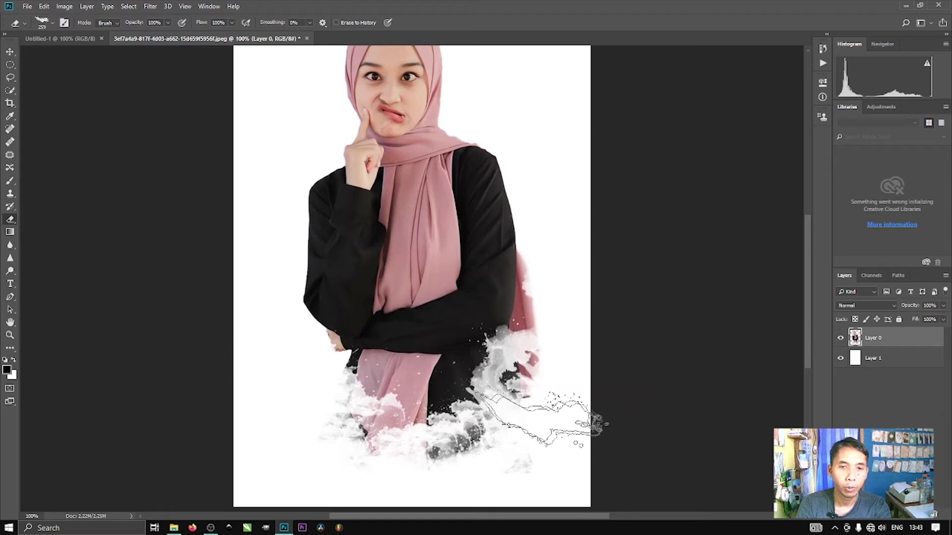
scroll(541, 416, up, 6)
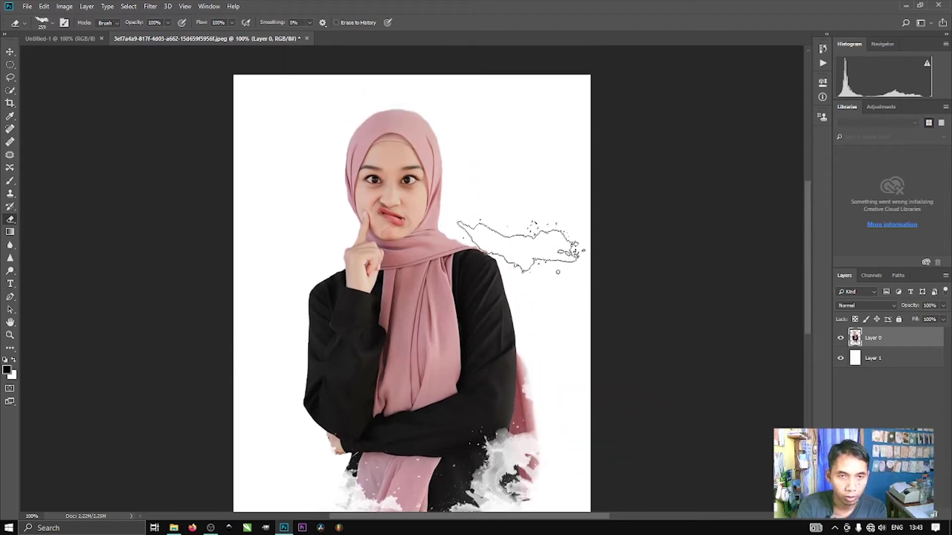
scroll(506, 196, up, 3)
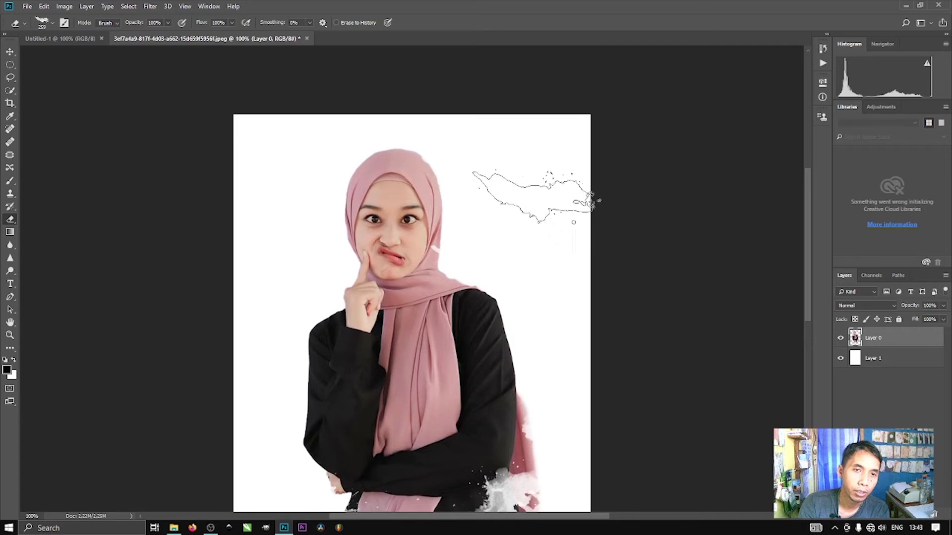
click(484, 197)
click(334, 148)
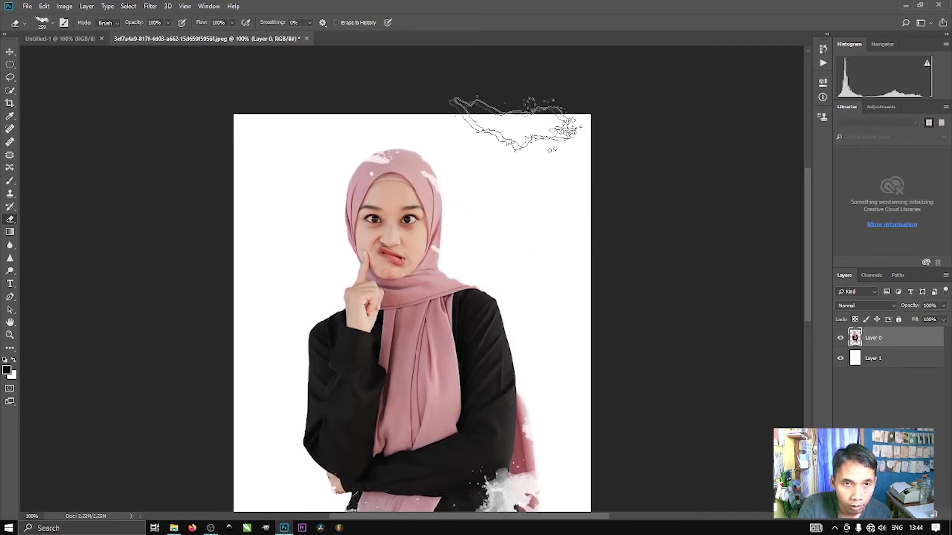
click(276, 313)
click(263, 375)
click(254, 414)
click(253, 410)
click(253, 406)
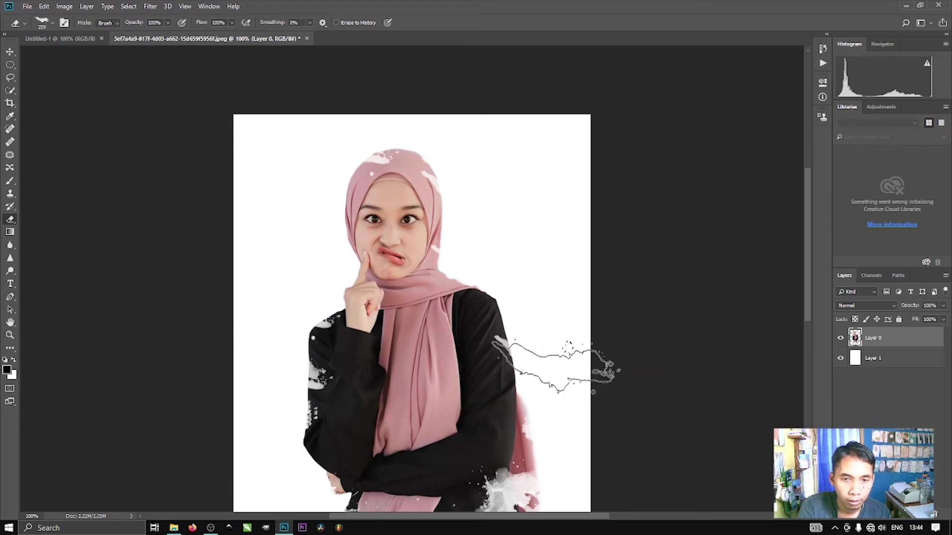
Step: Change the eraser to the curved Dried Blood Splatters brush at 174 px and splatter the folded arm's outer sleeve and the opposite elbow
right_click(436, 310)
click(518, 425)
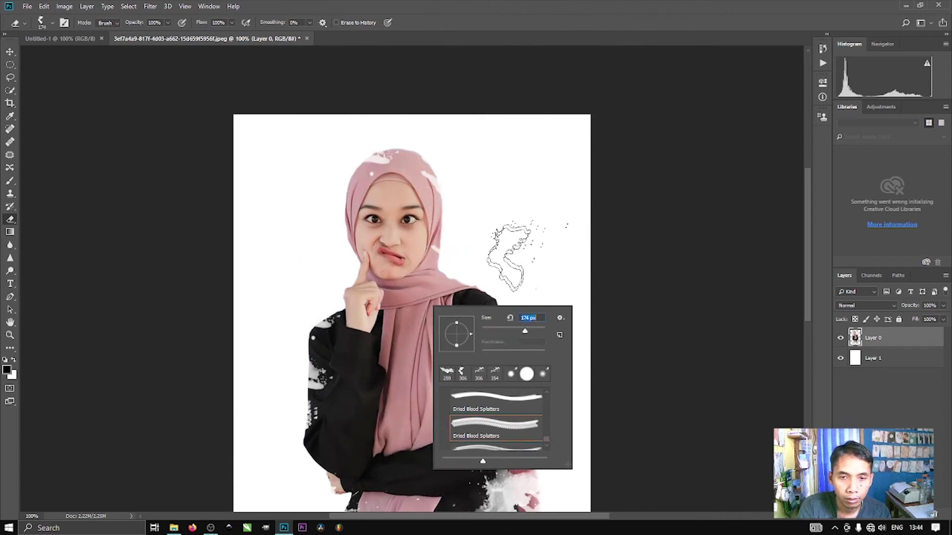
click(530, 252)
click(539, 389)
scroll(379, 357, down, 1)
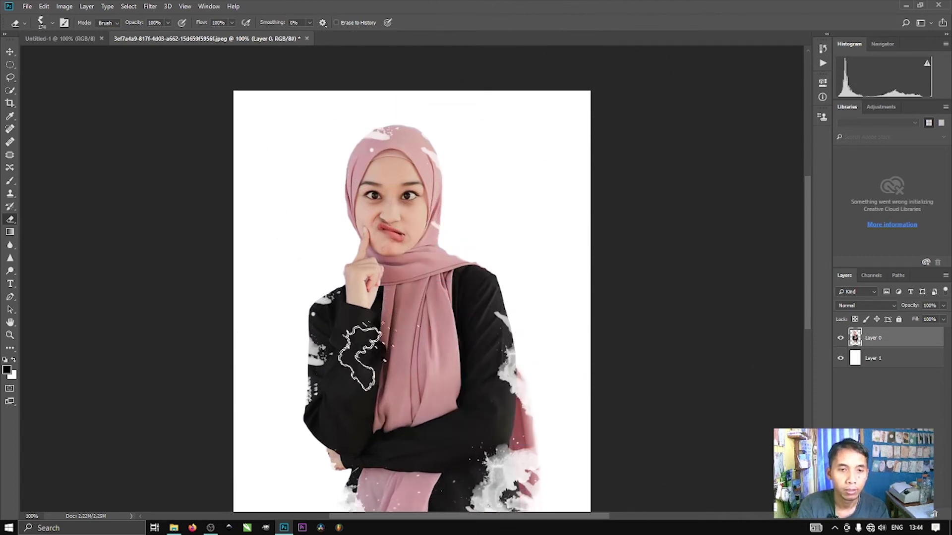
scroll(361, 356, down, 1)
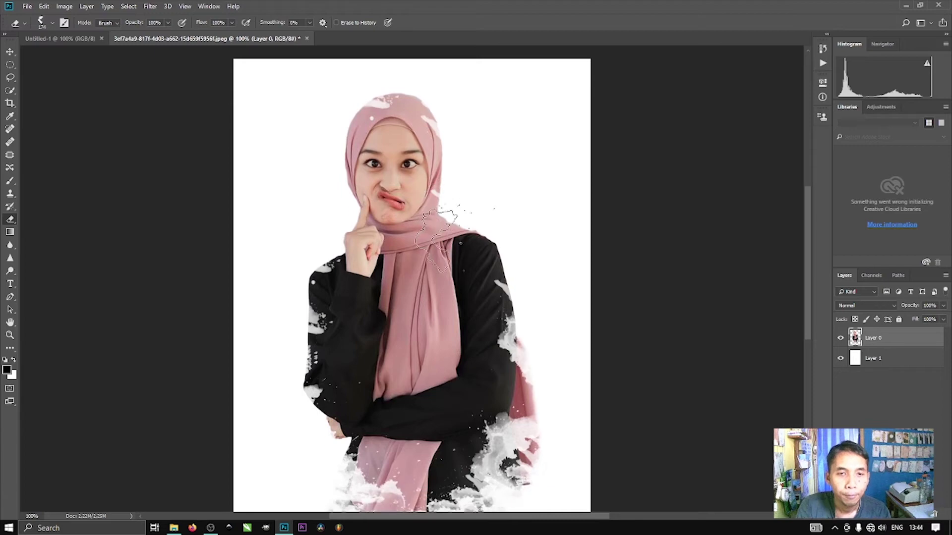
Step: Erase the leftover dark fragments along the bottom of the dissolved hem
key(ctrl+minus)
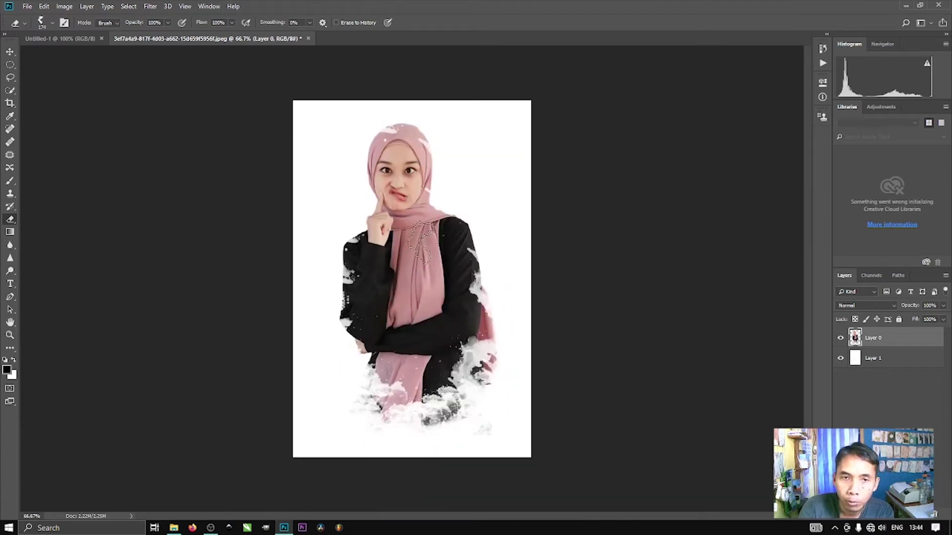
click(490, 442)
click(446, 421)
click(451, 434)
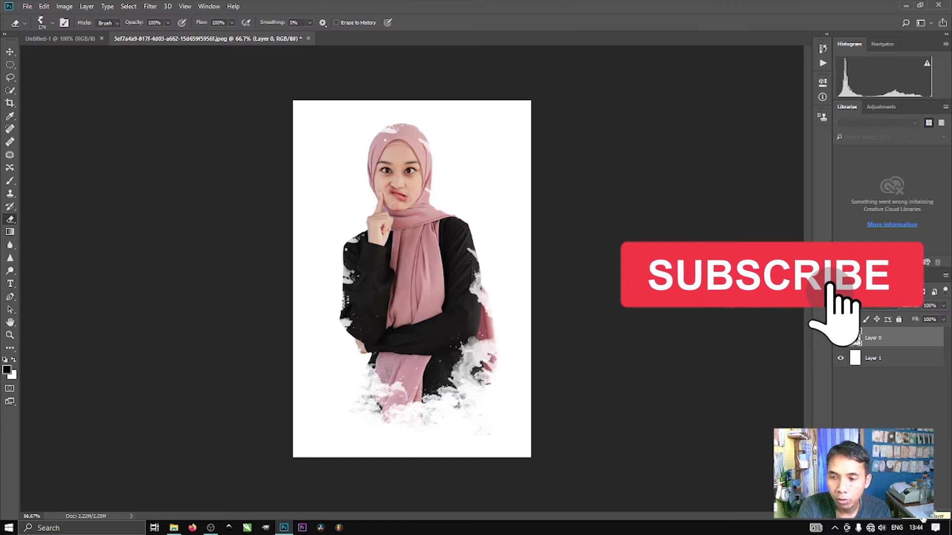
Step: Add a new empty layer above the cutout woman
click(922, 517)
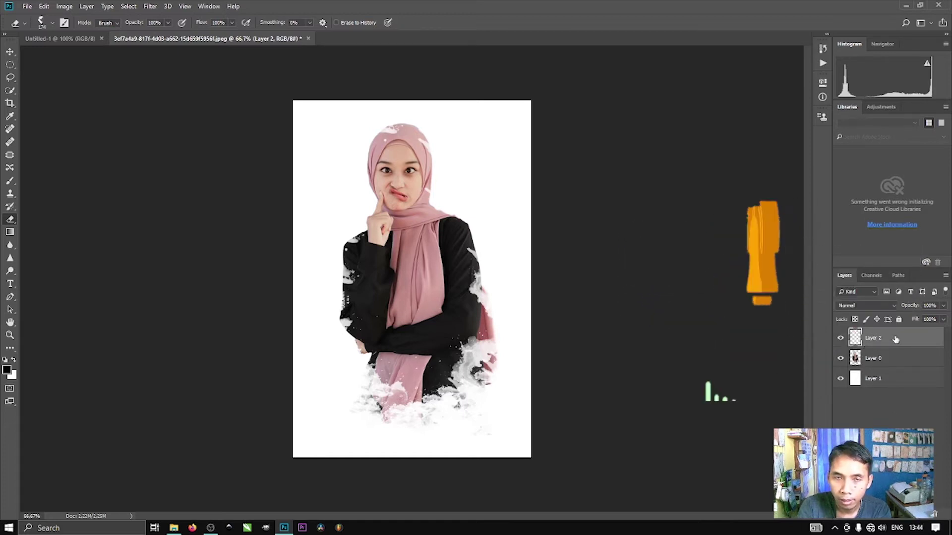
Step: Move the empty layer beneath the cutout woman and sample the hijab's pink, daafa8, as the foreground color
drag(896, 339, 868, 363)
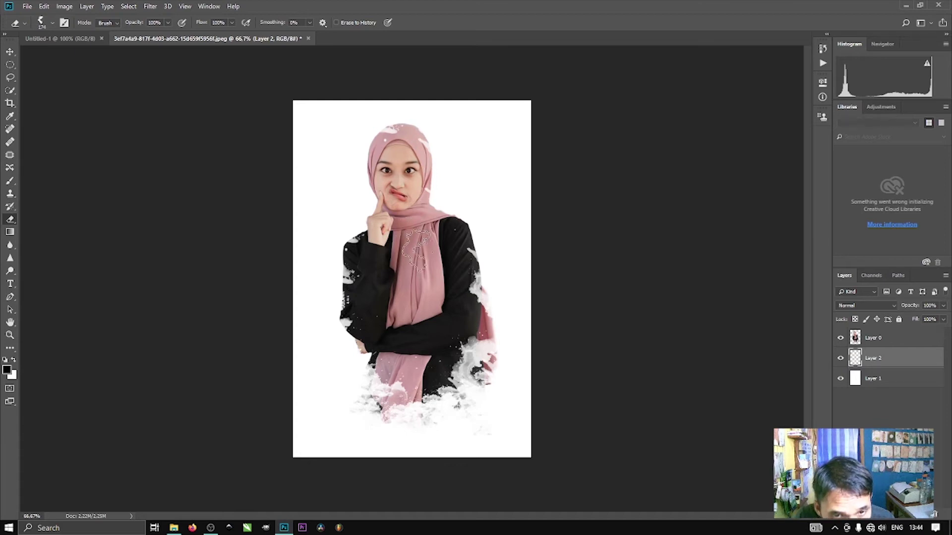
key(ctrl+plus)
scroll(415, 254, up, 2)
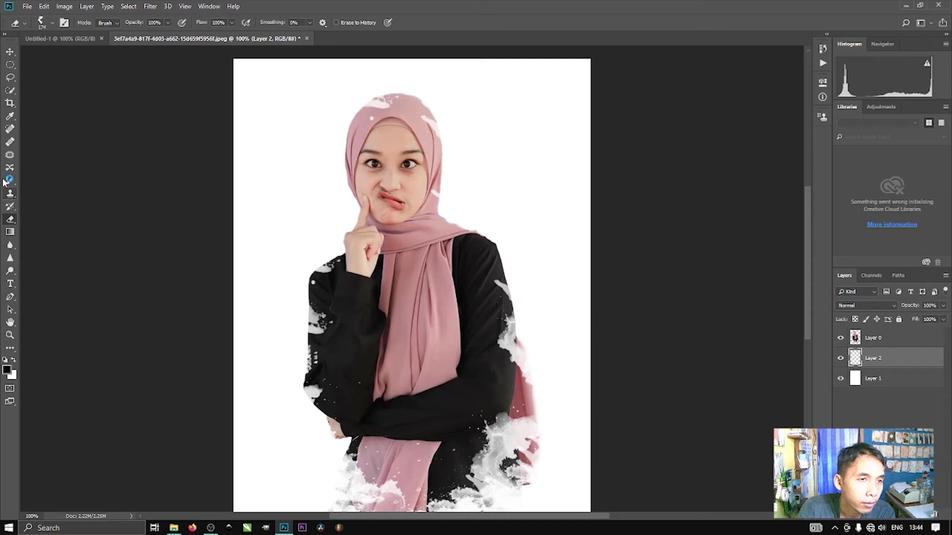
click(7, 369)
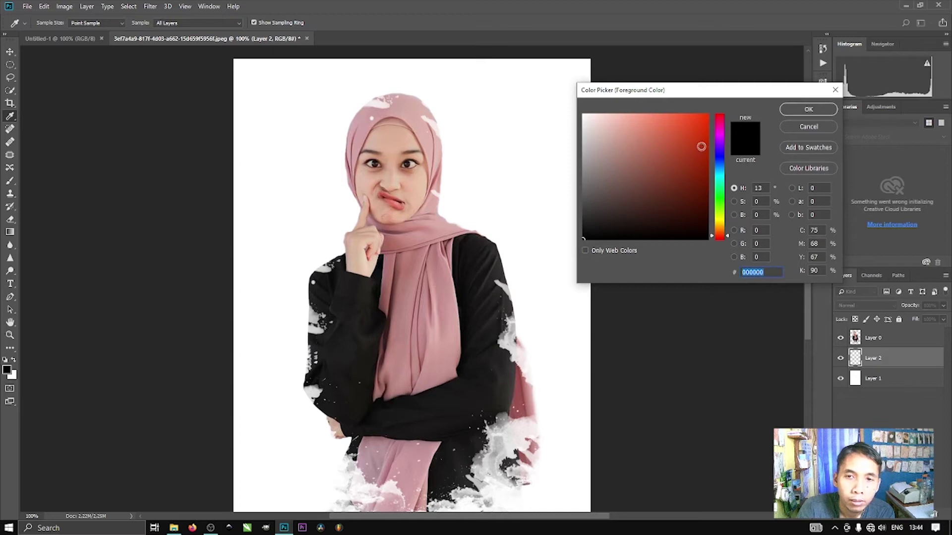
click(416, 114)
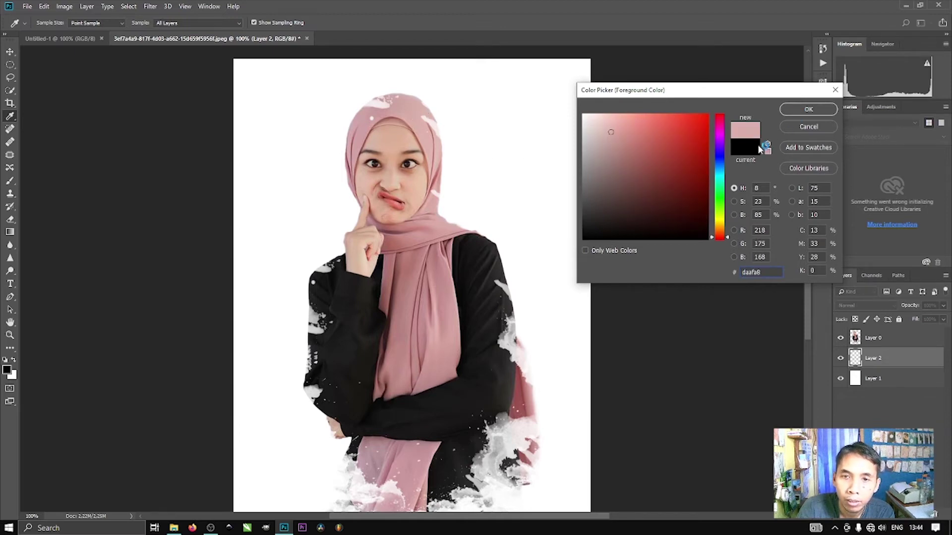
click(806, 110)
Step: Stamp pink splatters behind both sides of the hijab and above the shoulder with the 354 px Dried Blood Splatters brush
key(e)
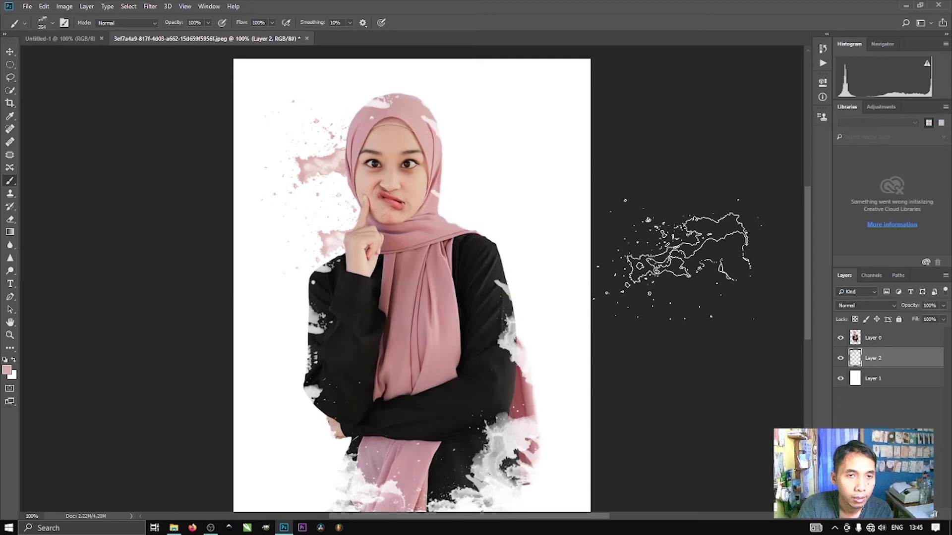
click(416, 203)
click(506, 263)
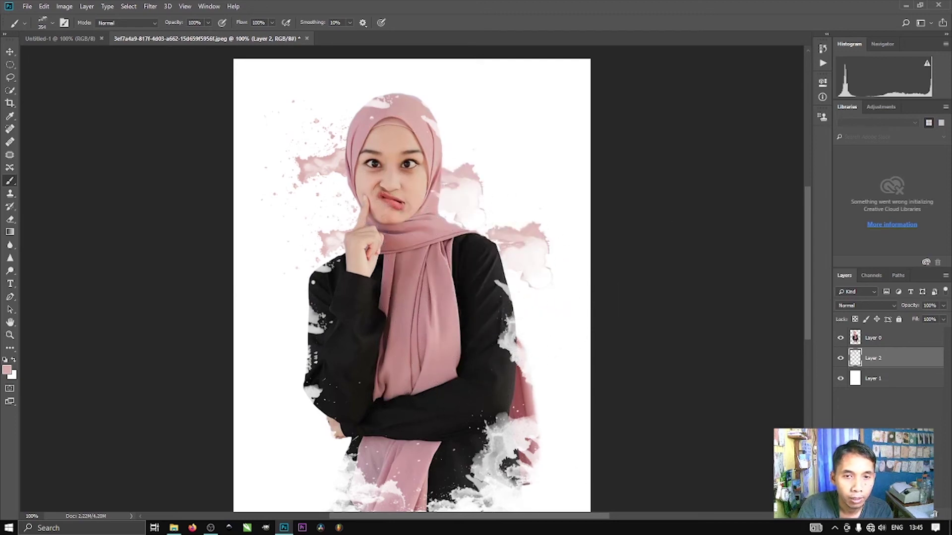
Step: Switch to the curved Dried Blood Splatters brush at 385 px and stamp pink behind the sleeves and around the hijab
right_click(396, 297)
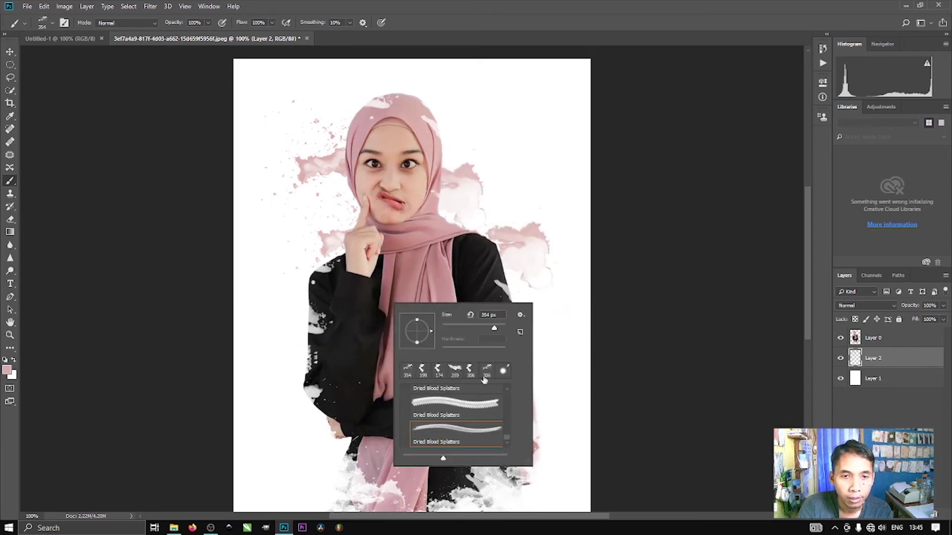
click(475, 404)
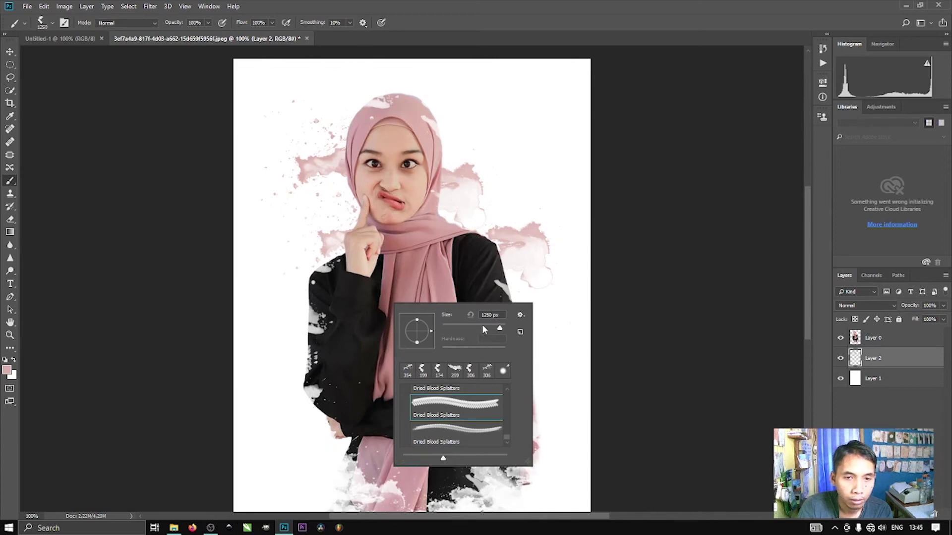
drag(499, 328, 496, 328)
click(335, 310)
click(555, 317)
click(513, 186)
click(409, 214)
Step: Change to a Dried Blood Splatters brush at 174 px and stamp pink near the raised arm's elbow and the folded arm's sleeve
right_click(418, 282)
click(481, 397)
click(489, 307)
click(307, 396)
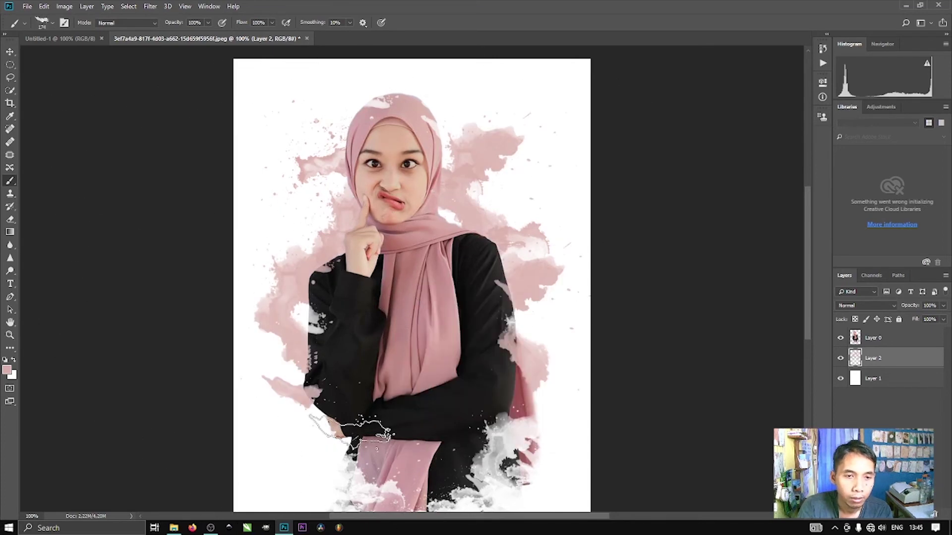
scroll(503, 379, up, 1)
click(532, 357)
Step: Set another Dried Blood Splatters brush to 448 px and stamp pink around the top of the hijab and beside the dissolved hem
right_click(369, 170)
click(441, 266)
drag(462, 195, 471, 195)
click(351, 193)
click(439, 168)
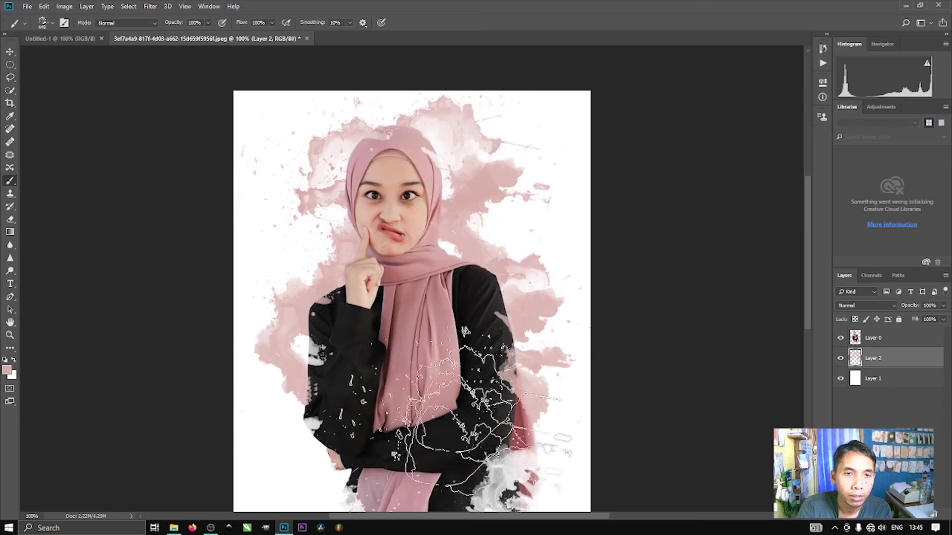
click(333, 490)
scroll(516, 476, down, 2)
scroll(595, 426, up, 2)
Step: Pick a different Dried Blood Splatters brush at 306 px and fill in pink splatters beside the face and behind the hijab
right_click(391, 285)
click(456, 392)
drag(462, 308, 451, 308)
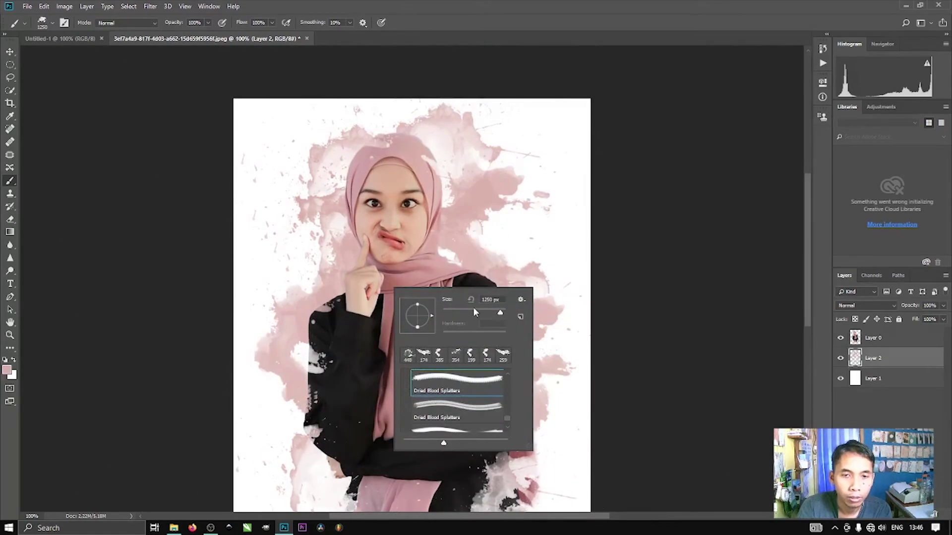
click(340, 221)
scroll(450, 302, down, 1)
scroll(451, 303, up, 2)
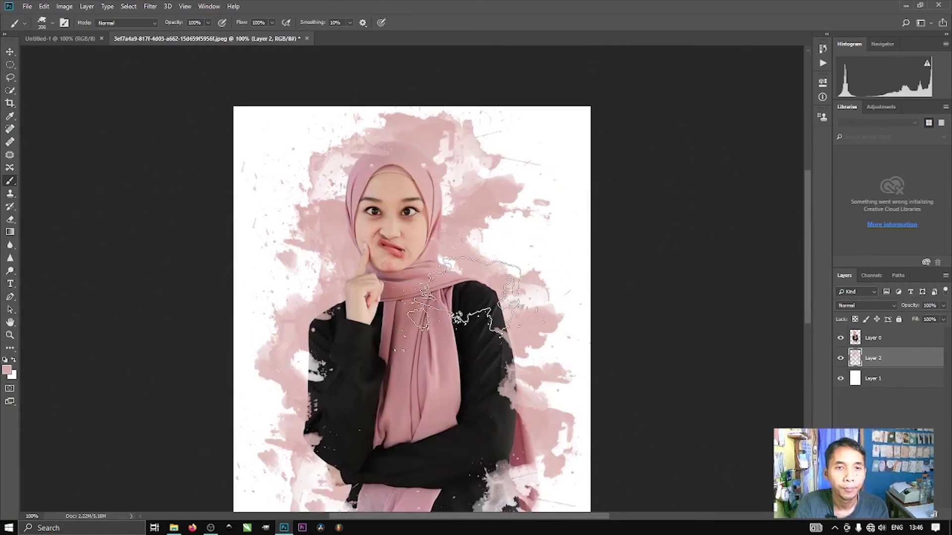
Step: Undo the last pink stamp and replace it with a 183 px Dried Blood Splatters stamp above the hijab
key(ctrl+z)
right_click(437, 269)
click(500, 383)
drag(542, 294, 529, 294)
click(378, 138)
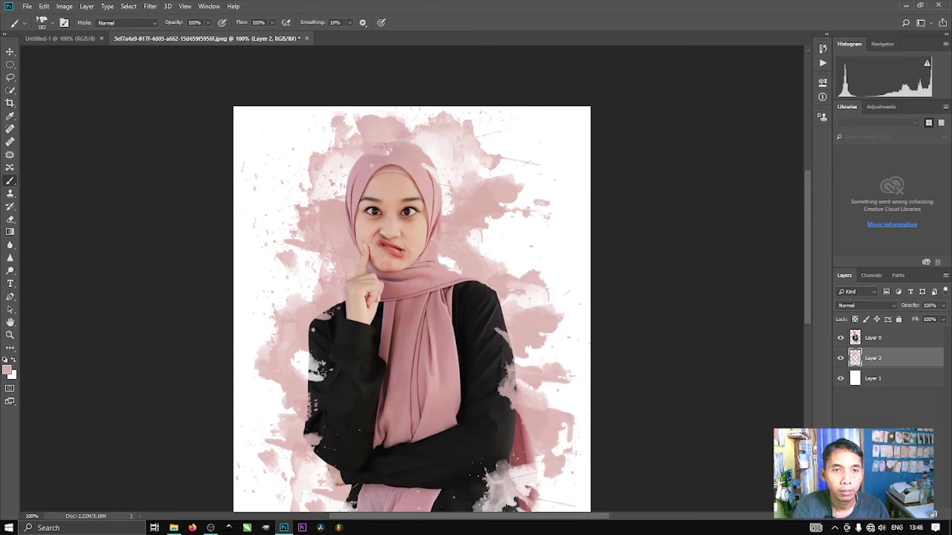
scroll(520, 212, down, 1)
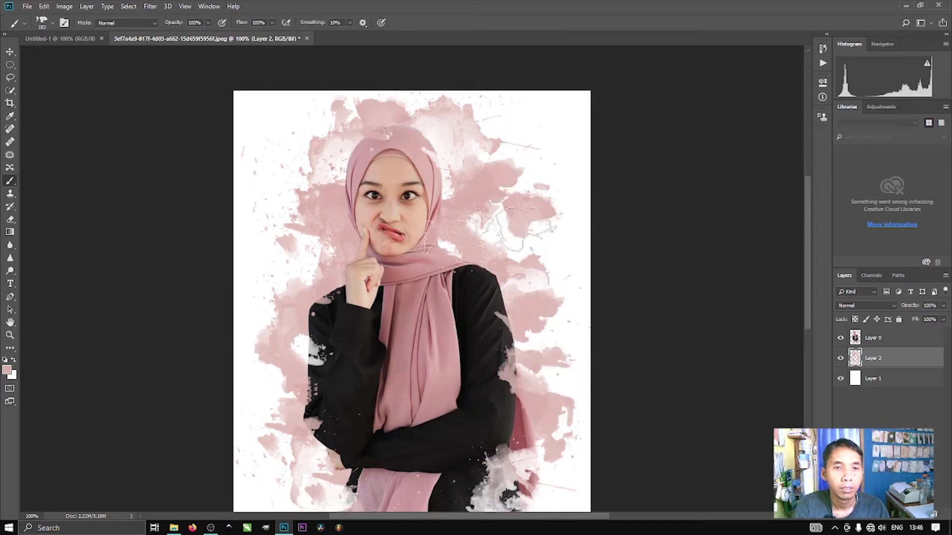
scroll(505, 312, down, 2)
key(ctrl+minus)
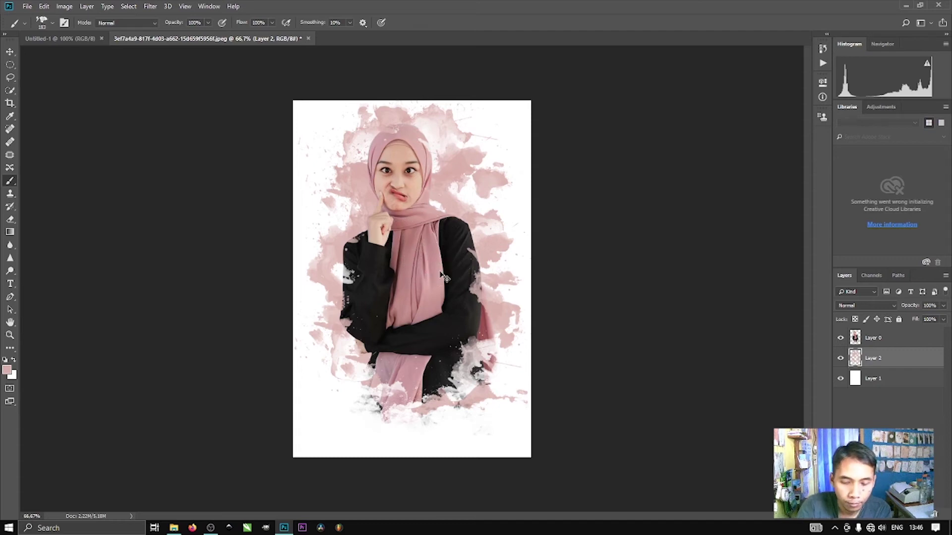
Step: Add a new layer above the pink splatters and set the foreground color to bright cyan with hue 195
key(ctrl+plus)
scroll(421, 280, up, 3)
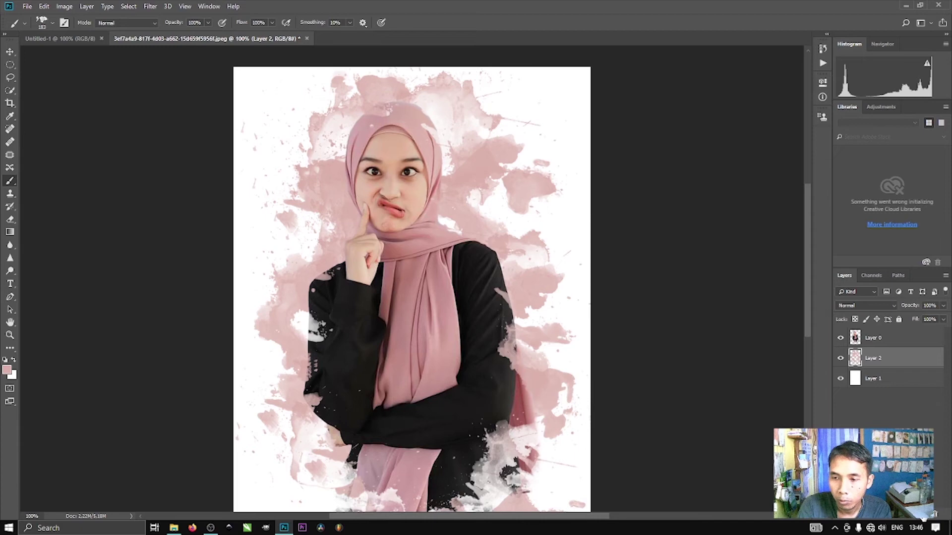
click(923, 518)
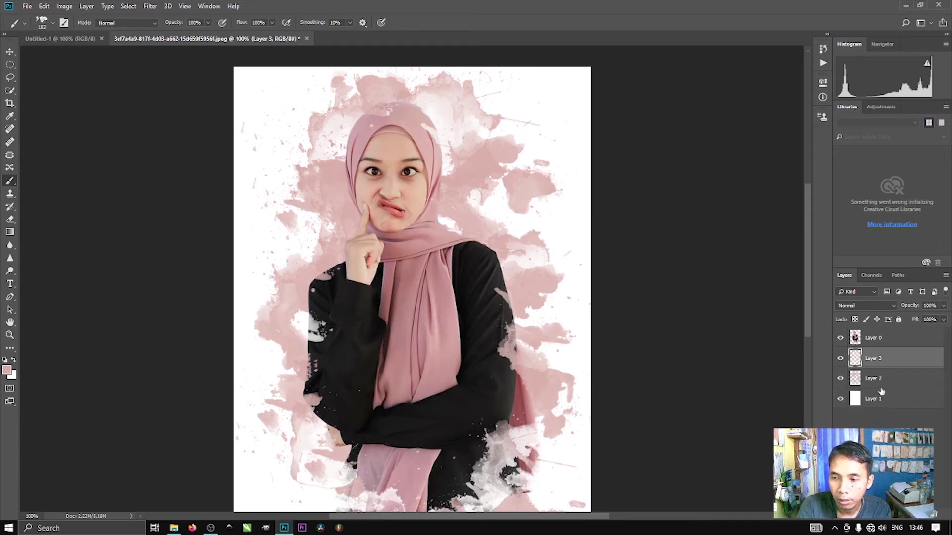
click(7, 369)
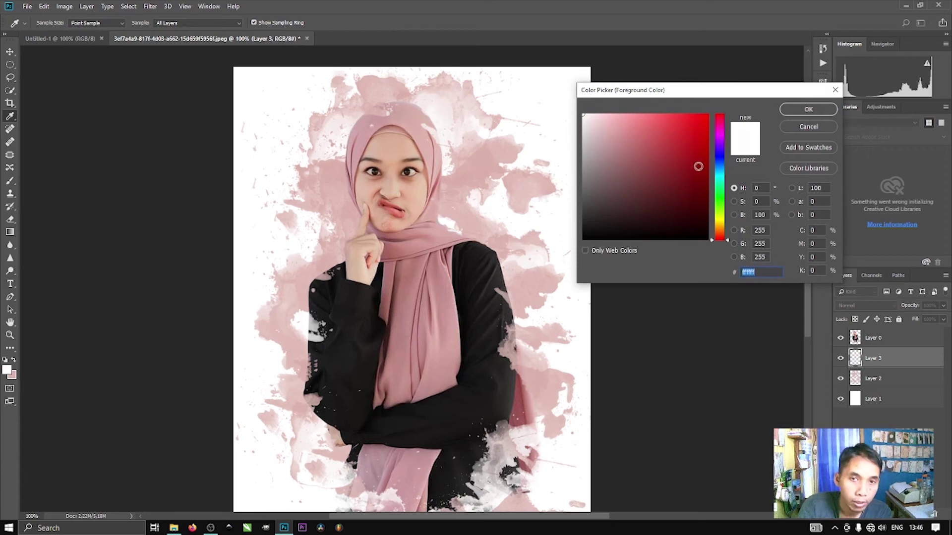
click(719, 171)
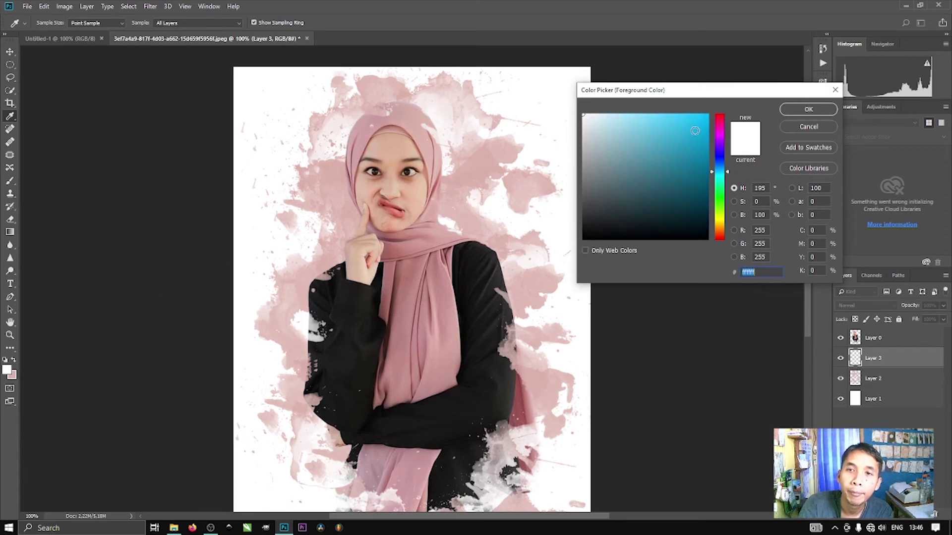
drag(694, 130, 715, 112)
click(805, 113)
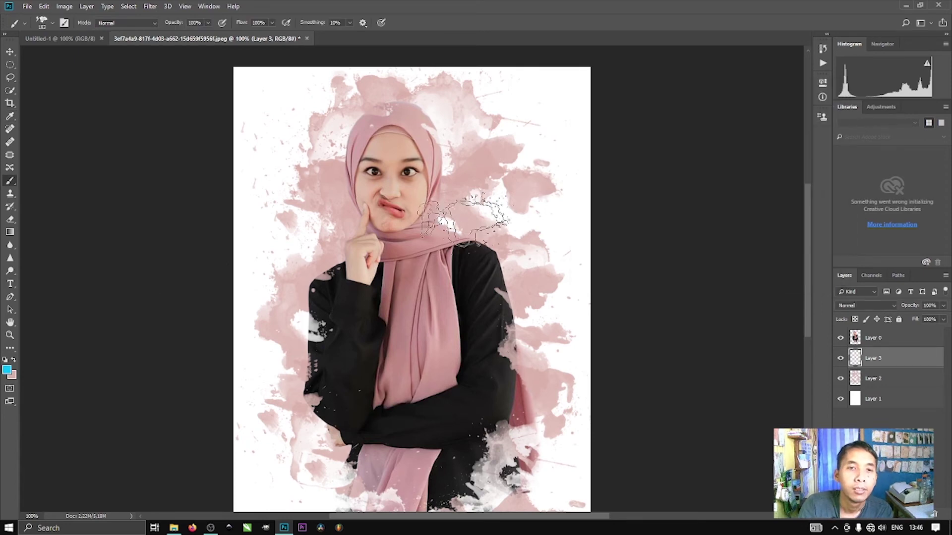
Step: Stamp cyan splatters on both sides of the neck using Dried Blood Splatters brushes at 183 px and 338 px
click(458, 221)
right_click(443, 277)
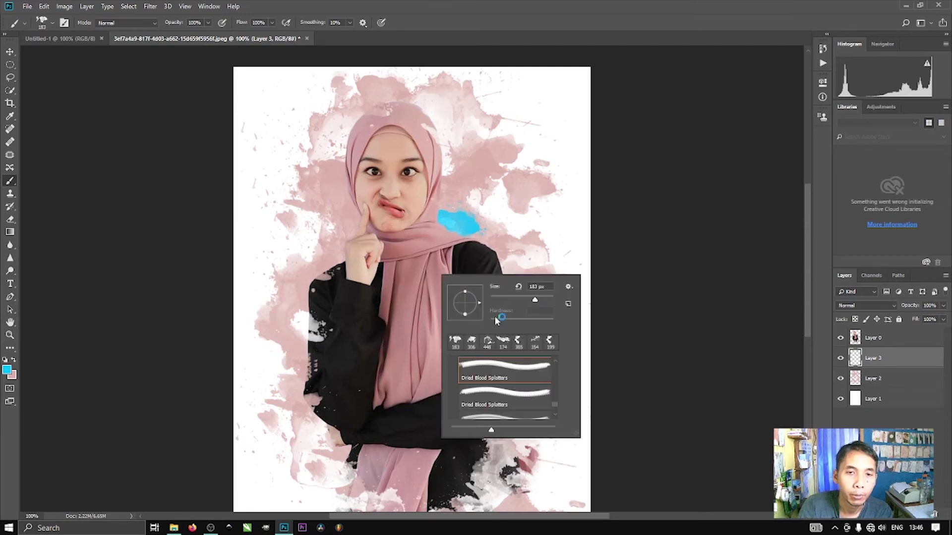
scroll(514, 411, down, 1)
click(513, 412)
drag(547, 300, 538, 304)
click(331, 231)
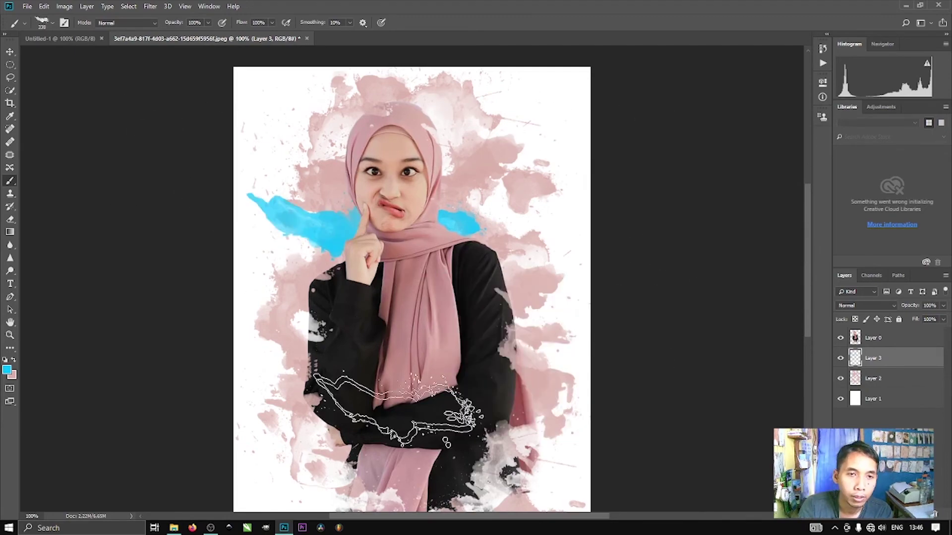
Step: Switch to another Dried Blood Splatters brush and stamp broad cyan splatters behind both sides of the woman's torso
click(362, 369)
right_click(471, 331)
click(533, 434)
click(463, 278)
click(292, 338)
Step: Try a cyan stamp with a different Dried Blood Splatters brush and undo it
scroll(483, 367, down, 1)
right_click(466, 317)
scroll(527, 431, down, 1)
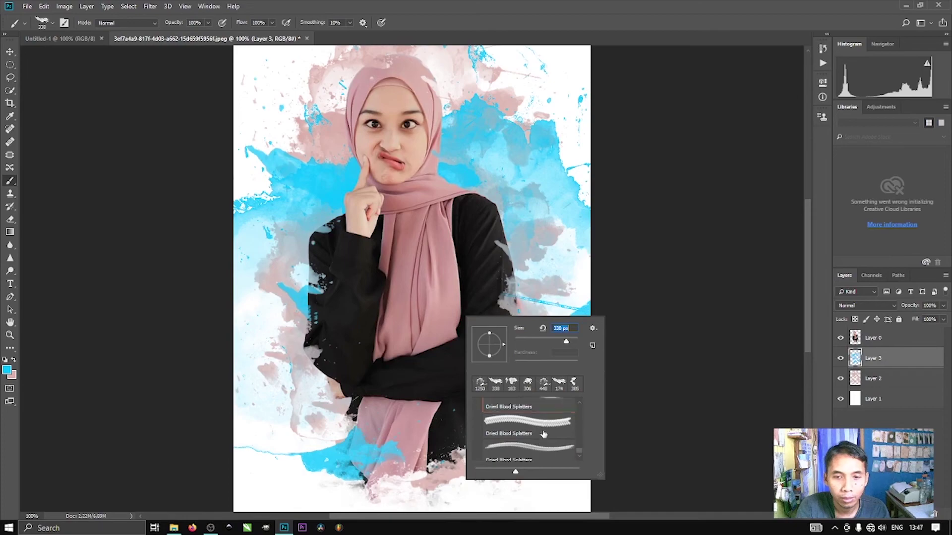
click(528, 443)
scroll(471, 359, up, 1)
key(ctrl+z)
Step: Choose another Dried Blood Splatters brush and add cyan splatters above and beside the hijab
scroll(457, 310, down, 3)
right_click(319, 352)
click(365, 509)
scroll(485, 375, up, 4)
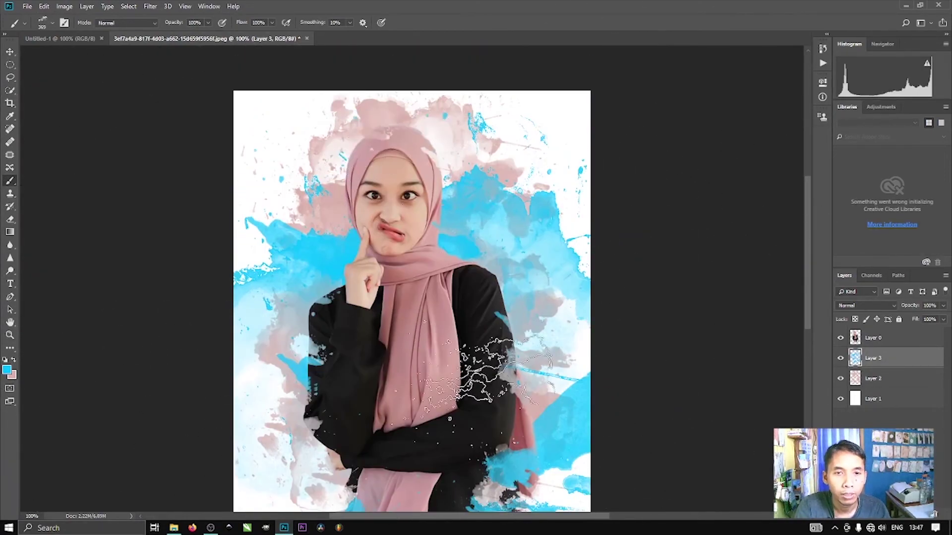
click(429, 134)
click(376, 198)
Step: Add a new layer above the cyan splatters and set the foreground color to golden yellow
scroll(375, 204, down, 3)
click(924, 514)
click(7, 370)
drag(719, 172, 719, 224)
click(808, 109)
Step: Stamp yellow splatters beside the hijab, the folded arm and the raised arm's elbow, changing the Dried Blood Splatters brush after the first stamp
click(347, 159)
right_click(406, 300)
click(469, 427)
click(501, 210)
click(546, 353)
click(328, 380)
Step: Try a yellow stamp with another Dried Blood Splatters brush and undo it
right_click(379, 290)
click(441, 397)
click(436, 270)
key(ctrl+z)
Step: Pick a different Dried Blood Splatters brush and stamp yellow behind the folded arm's upper sleeve
right_click(445, 235)
click(506, 342)
click(469, 258)
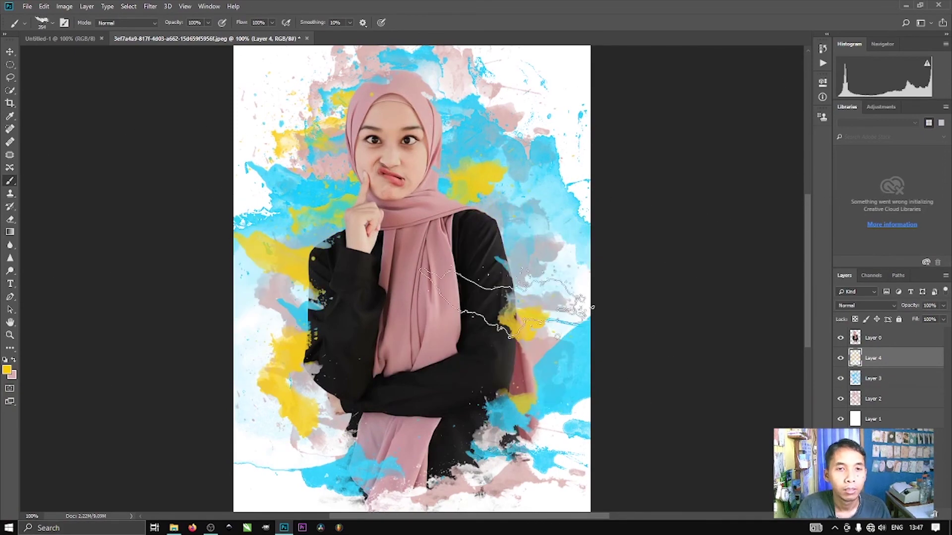
Step: Change the Dried Blood Splatters brush and stamp yellow splatters along the raised arm, over the hem and on both sides of the hijab
right_click(450, 283)
click(513, 404)
click(344, 285)
click(374, 471)
scroll(317, 248, up, 5)
click(315, 216)
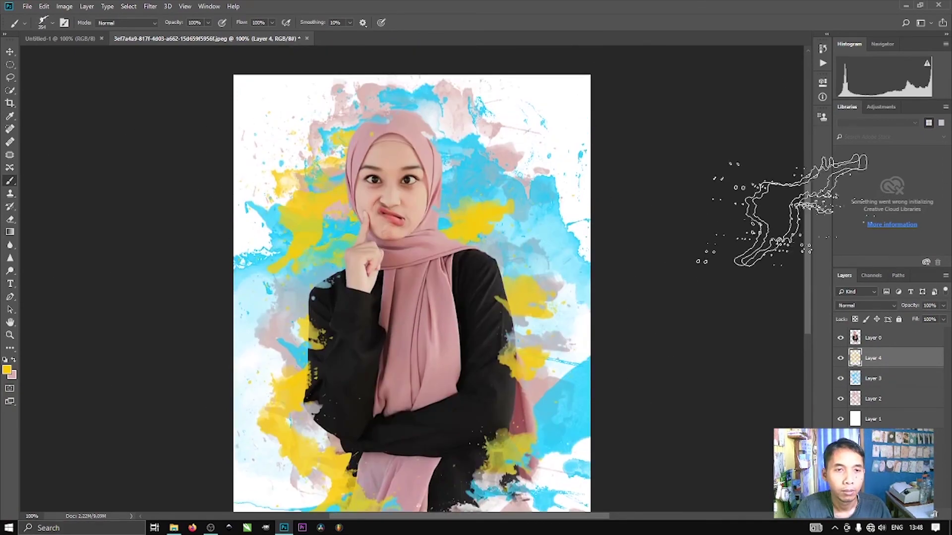
click(462, 155)
scroll(462, 248, down, 9)
key(ctrl+minus)
Step: Add the text HAPPY BIRTDAY over the dissolved hem on a new text layer above the cutout woman
click(10, 51)
key(ctrl+plus)
scroll(285, 322, up, 2)
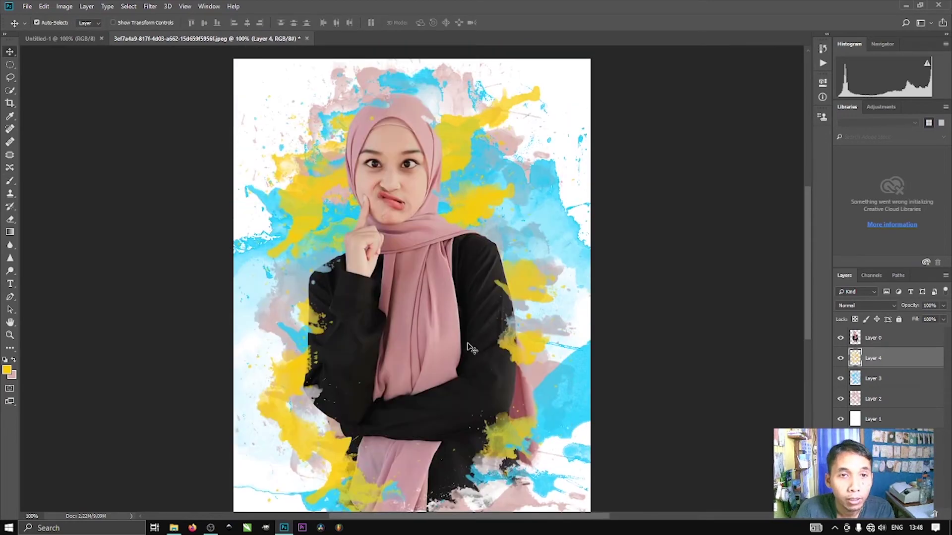
scroll(243, 347, down, 1)
scroll(346, 392, down, 3)
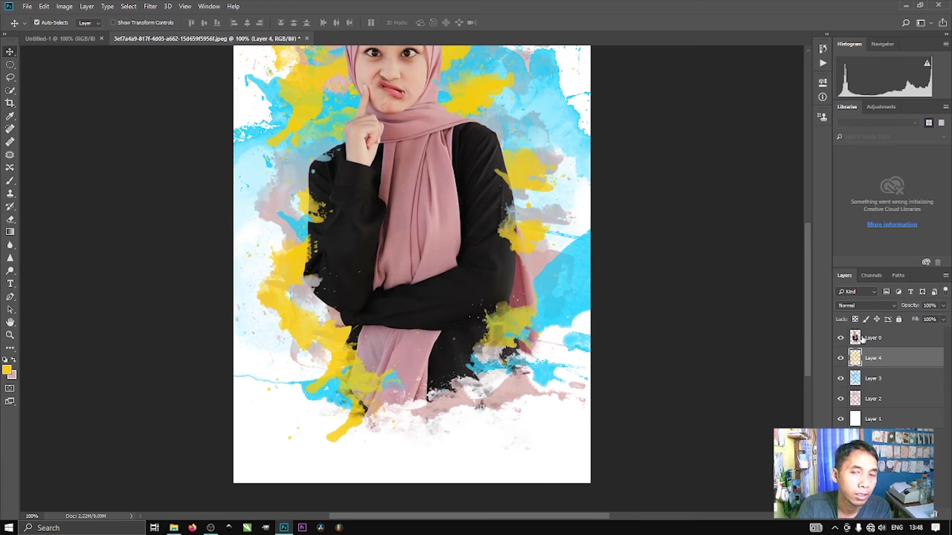
click(892, 341)
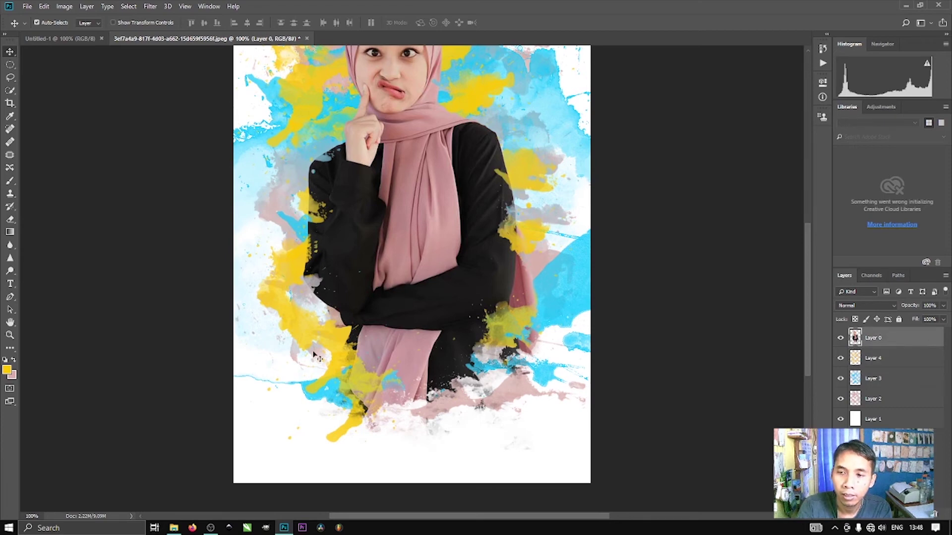
click(10, 285)
click(414, 383)
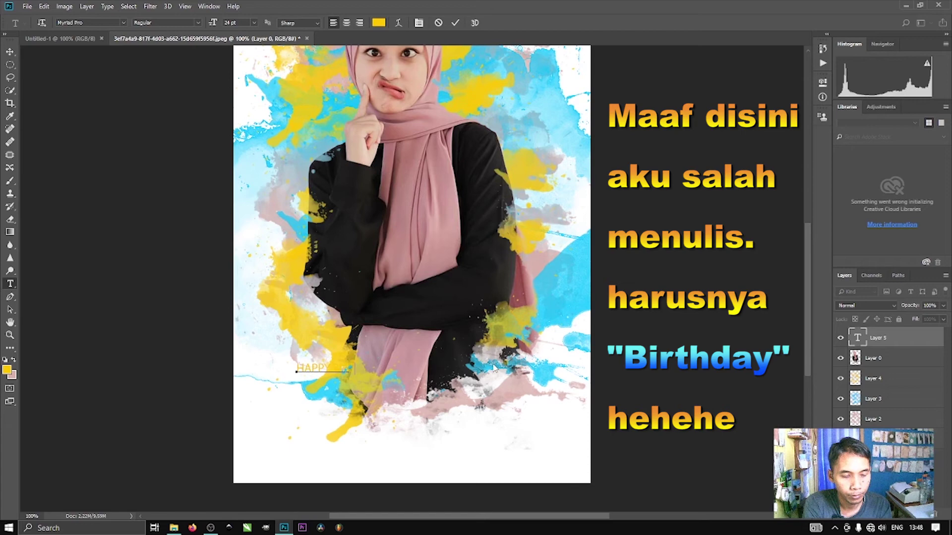
text(Y)
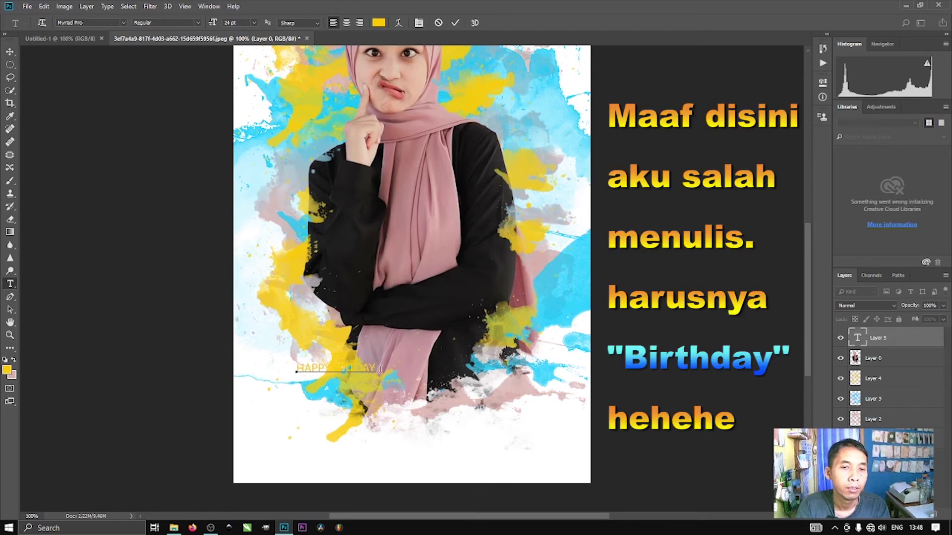
Step: Change the font of the whole HAPPY BIRTDAY text to Stay work
drag(313, 365, 294, 367)
click(125, 23)
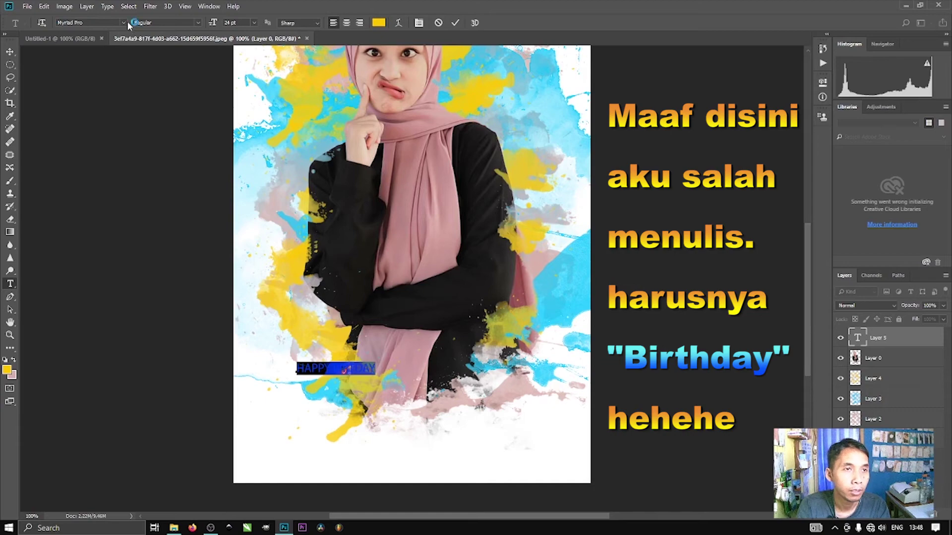
click(124, 22)
scroll(180, 466, down, 5)
scroll(180, 465, down, 5)
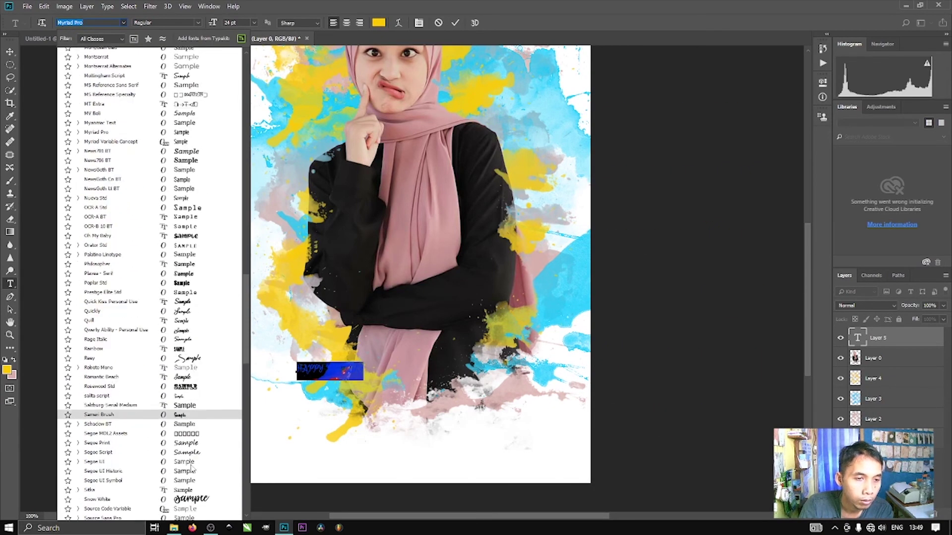
click(10, 52)
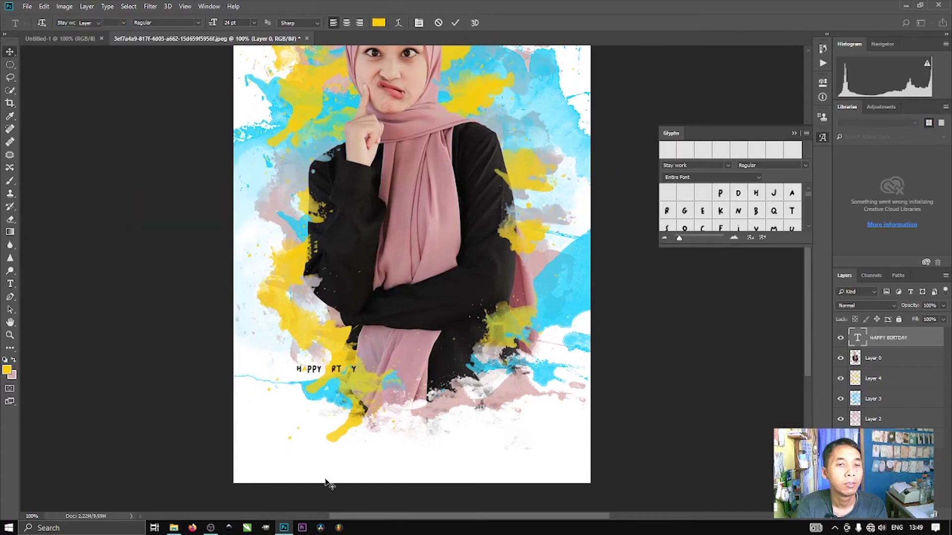
Step: Scale the HAPPY BIRTDAY text up to about 412% and centre it over the dissolved hem
key(ctrl+t)
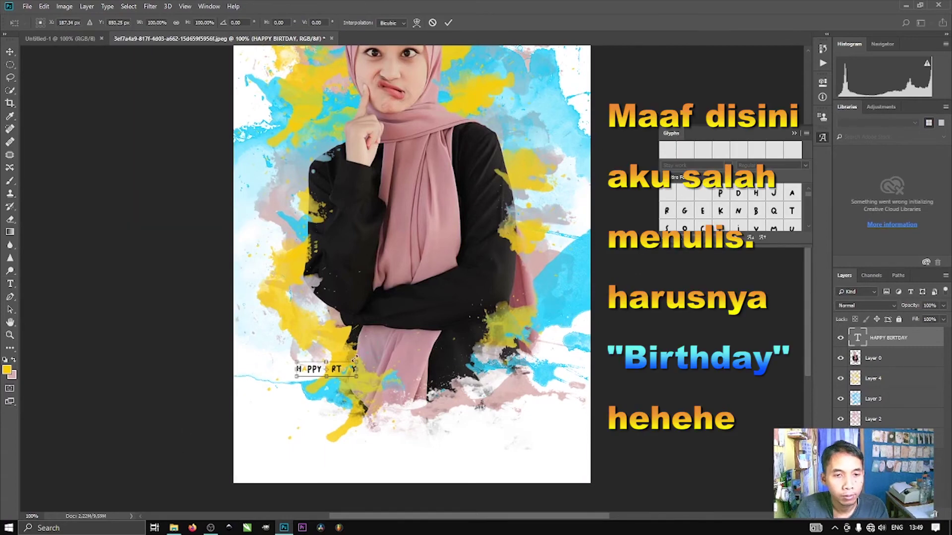
drag(357, 364, 542, 315)
drag(434, 367, 424, 400)
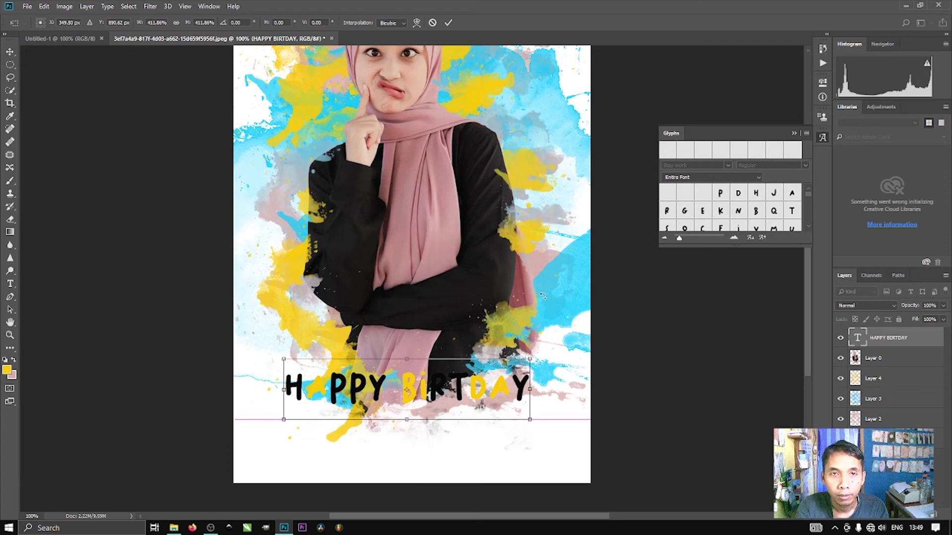
click(447, 23)
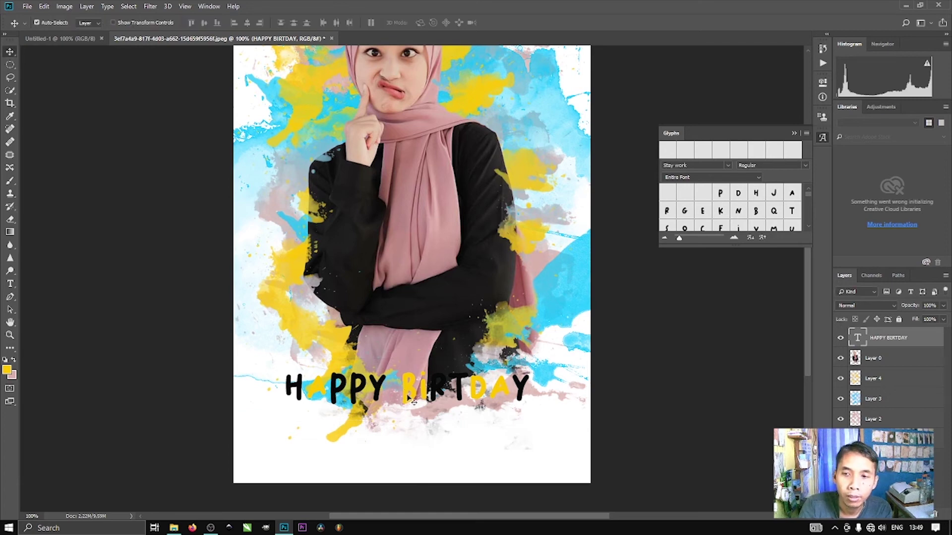
Step: Select the whole birthday text, then enlarge and move it across the woman's hem, and close the Glyphs panel
click(10, 283)
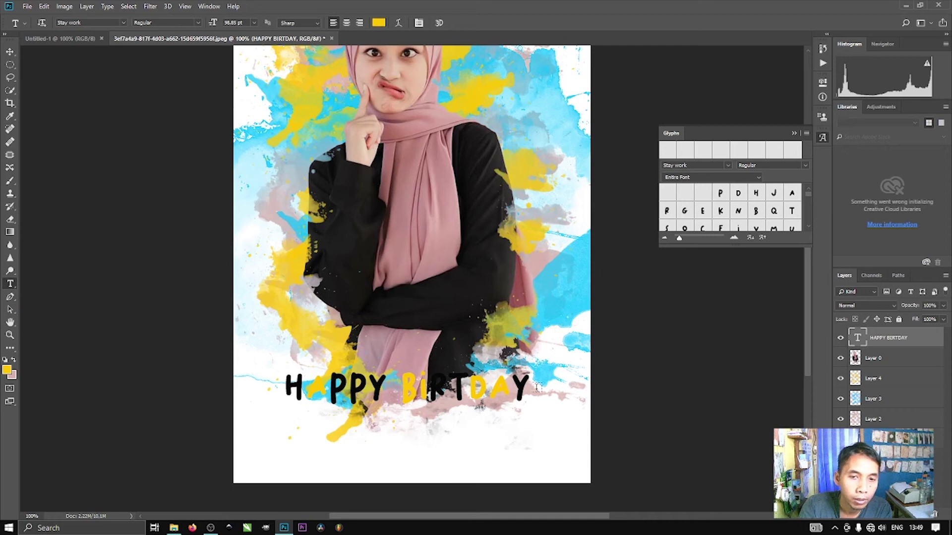
drag(526, 381, 260, 372)
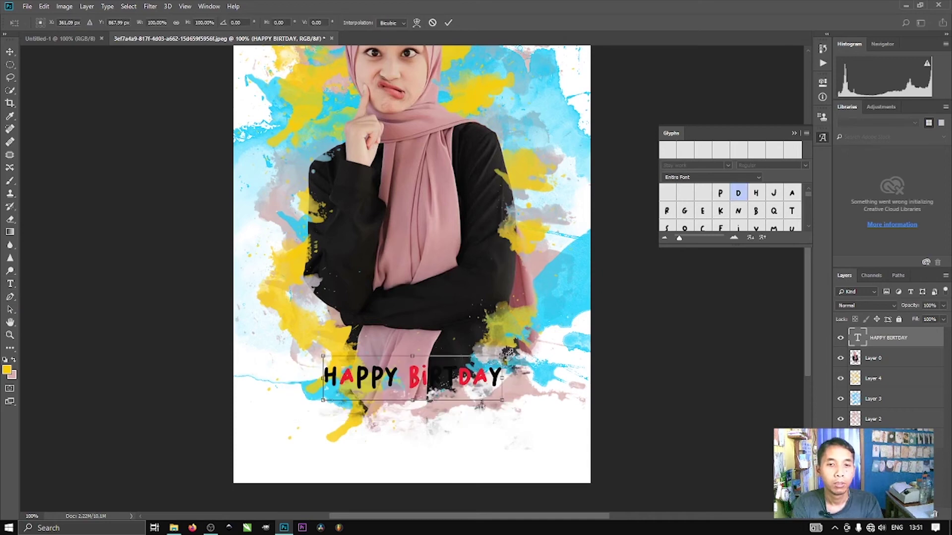
drag(505, 348, 580, 302)
drag(484, 369, 453, 388)
click(445, 24)
drag(437, 392, 437, 367)
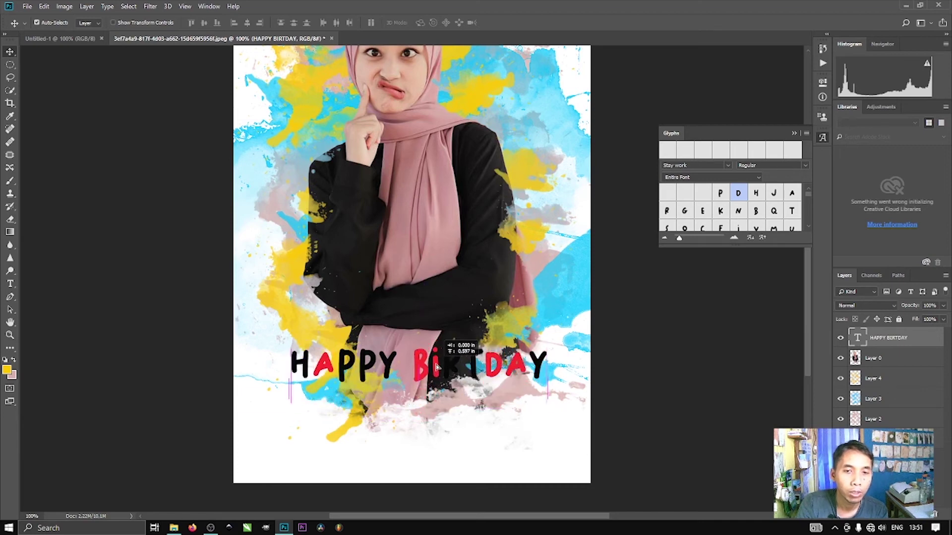
click(821, 139)
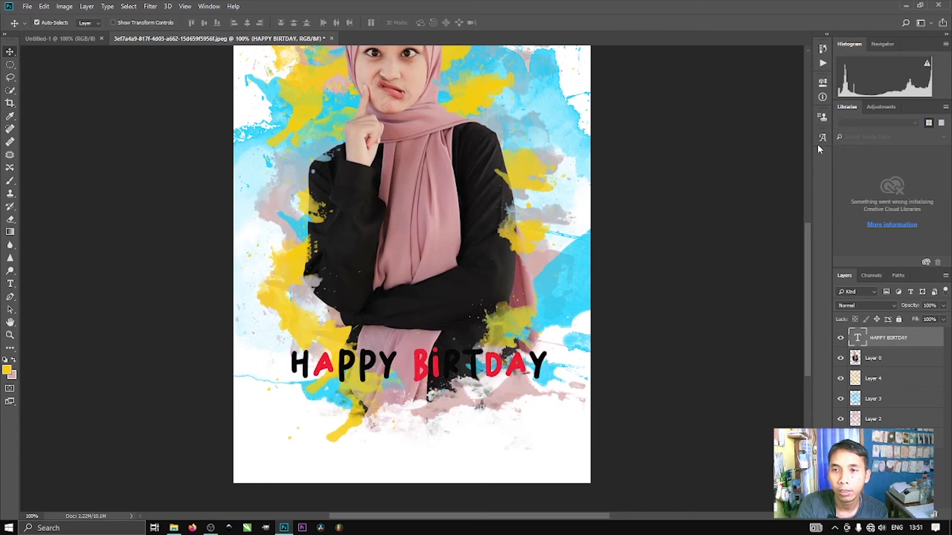
Step: Add a Drop Shadow effect to the HAPPY BIRTDAY text layer
right_click(885, 341)
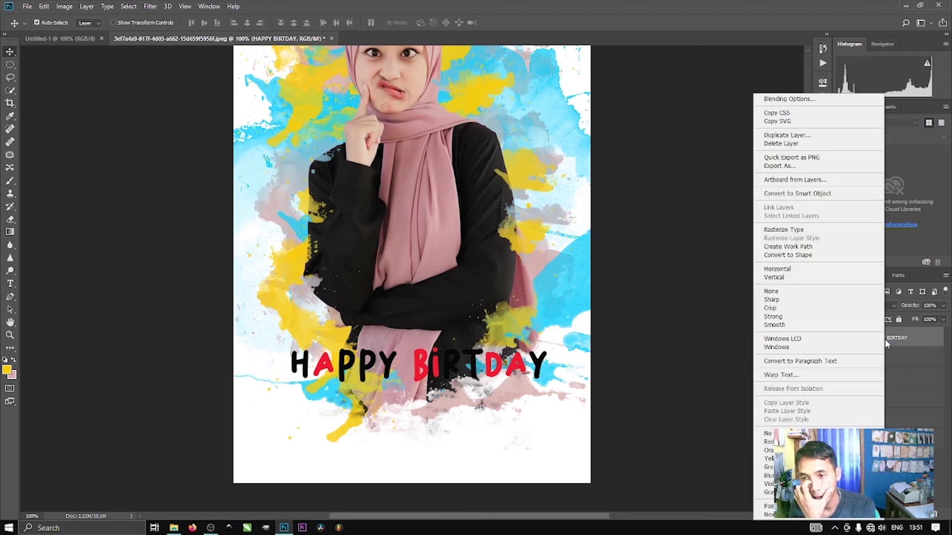
click(793, 99)
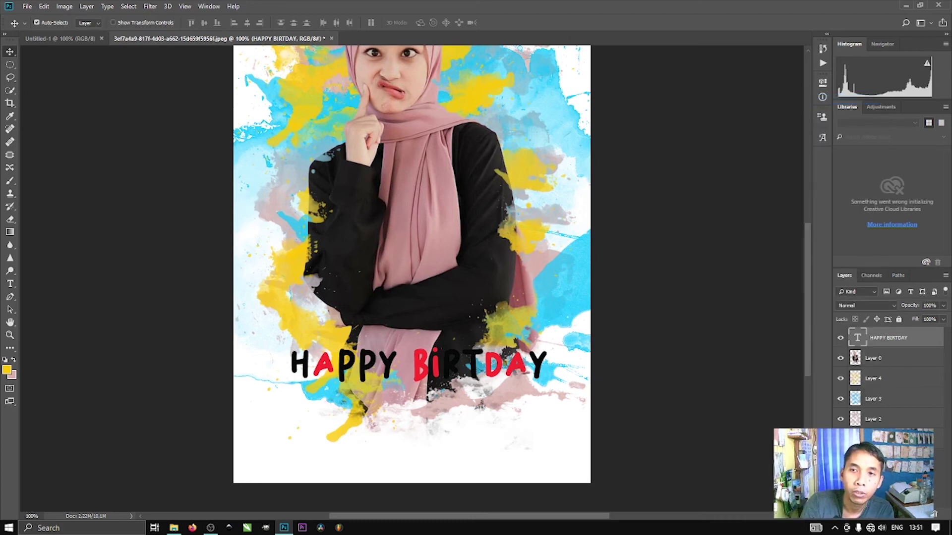
drag(657, 84, 689, 85)
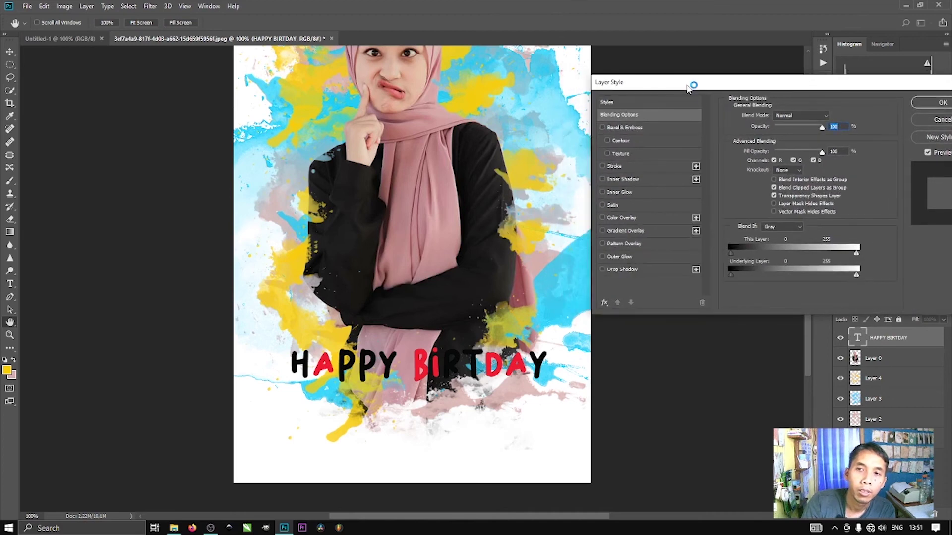
click(603, 270)
click(625, 270)
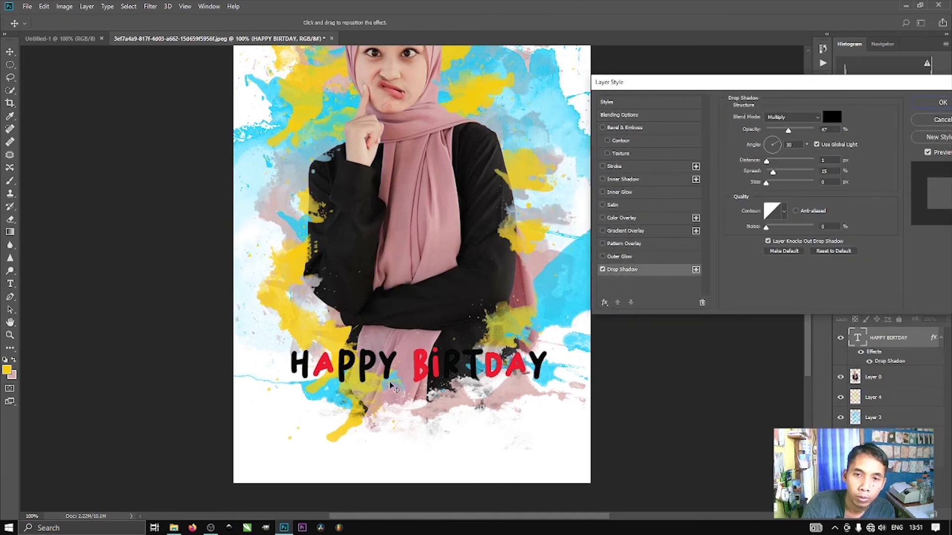
key(ctrl+plus)
scroll(434, 439, down, 3)
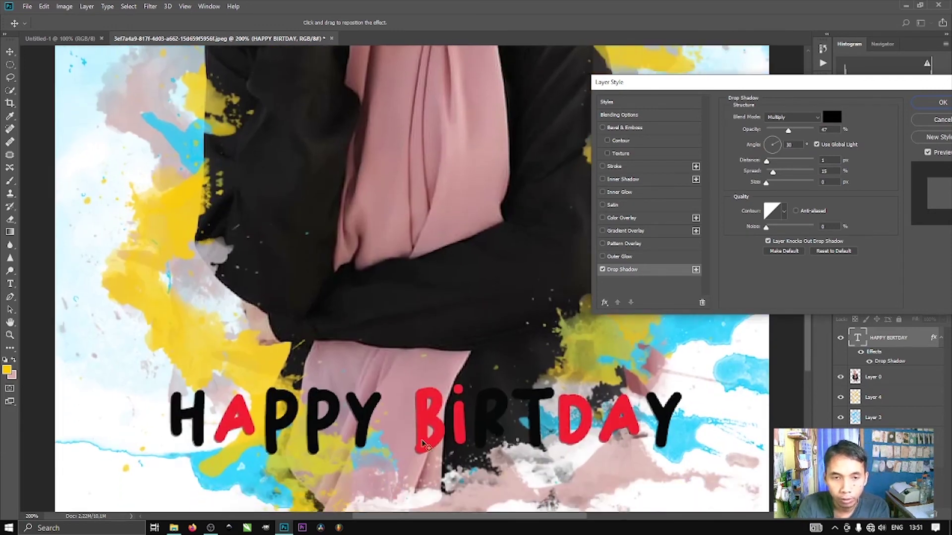
scroll(455, 362, down, 1)
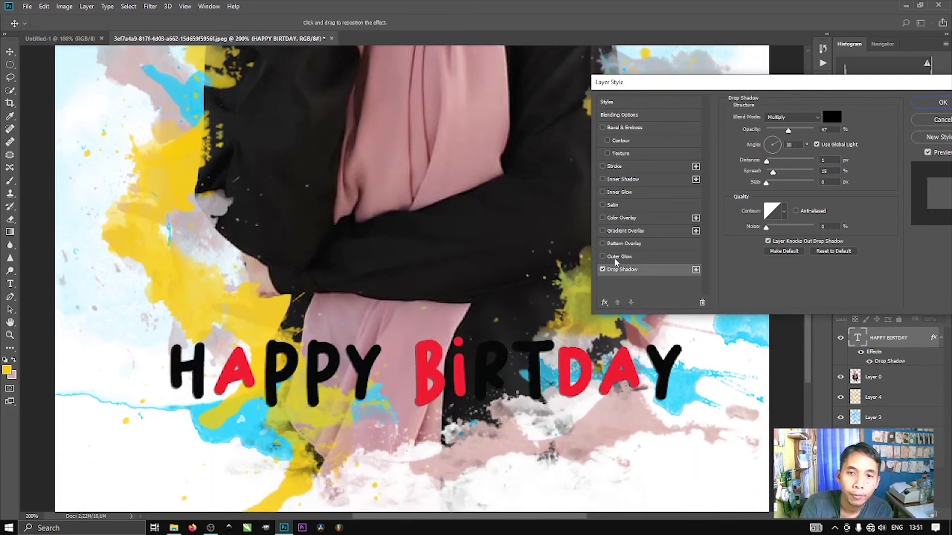
Step: Add an Outer Glow to the text with a spread of 56% and a size of 6 px
click(627, 257)
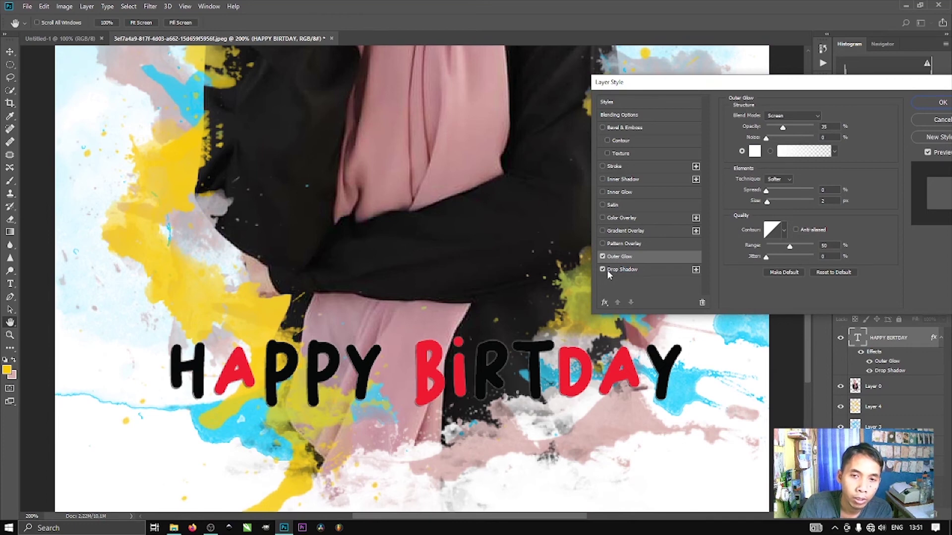
click(603, 257)
click(603, 257)
click(603, 257)
click(602, 257)
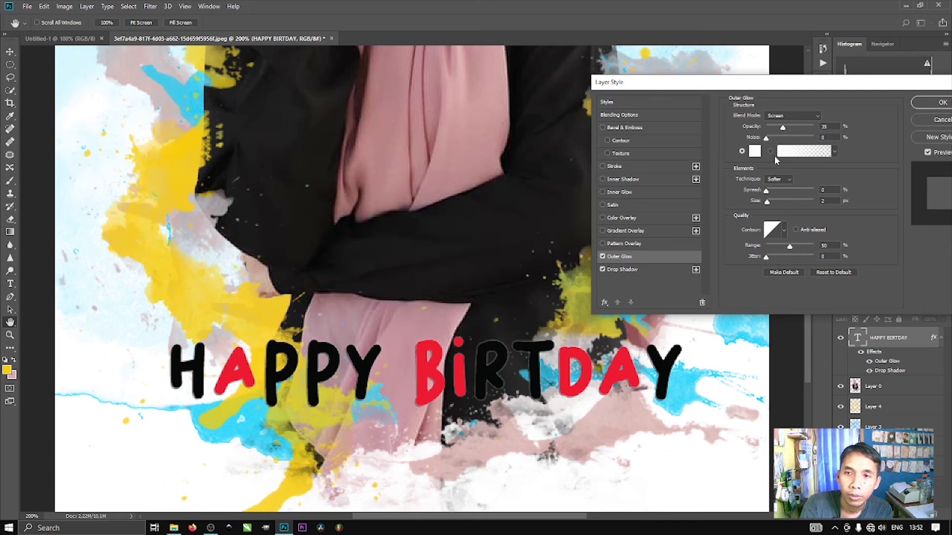
drag(776, 191, 782, 192)
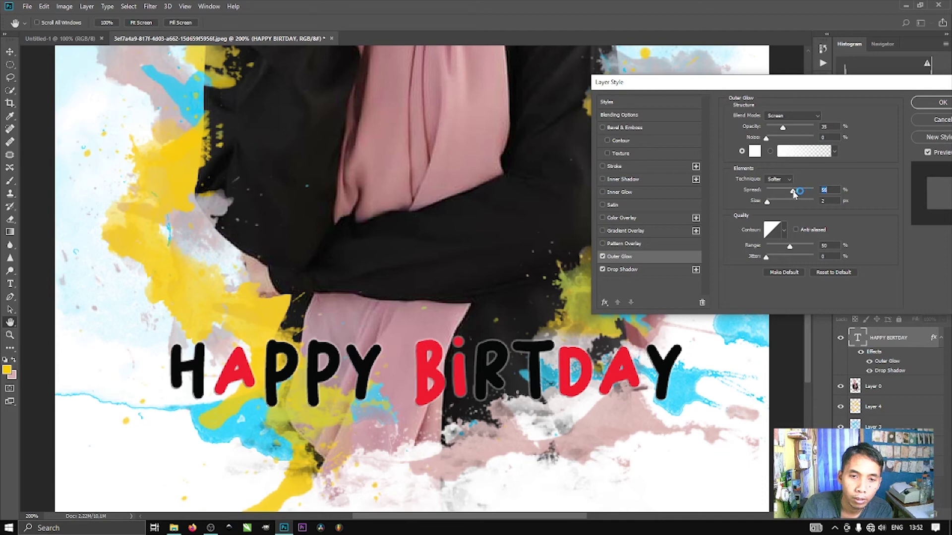
drag(769, 203, 772, 206)
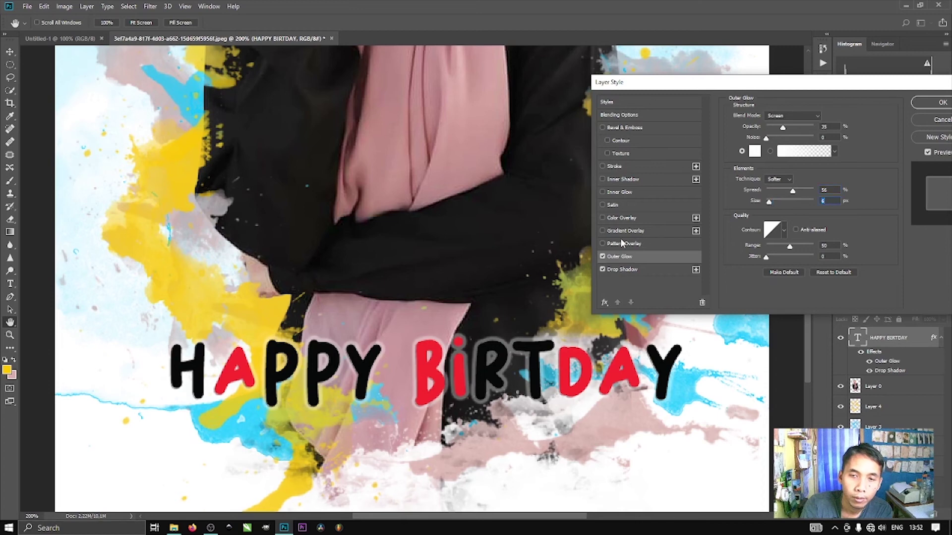
Step: Try a Pattern Overlay on the text, turn it off and enable a Gradient Overlay instead
click(602, 243)
click(601, 243)
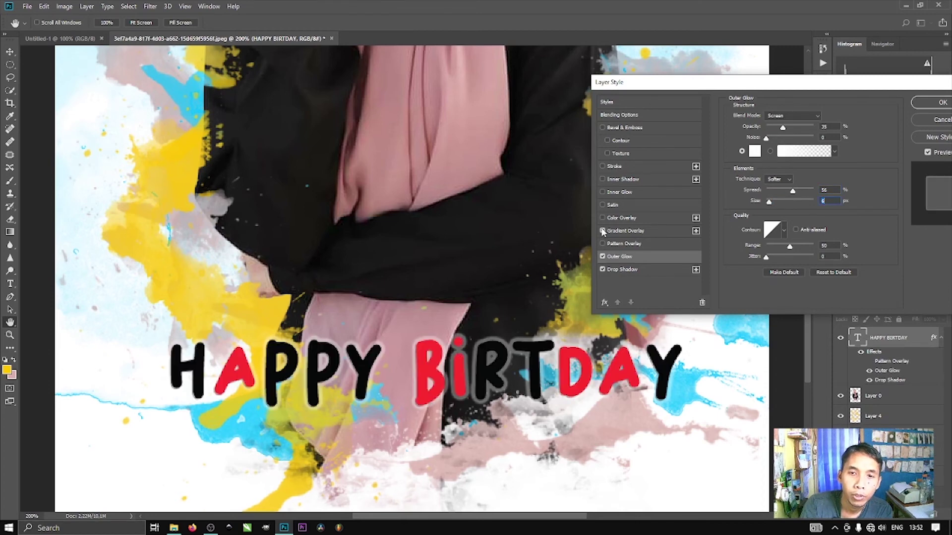
click(602, 231)
click(603, 231)
click(603, 231)
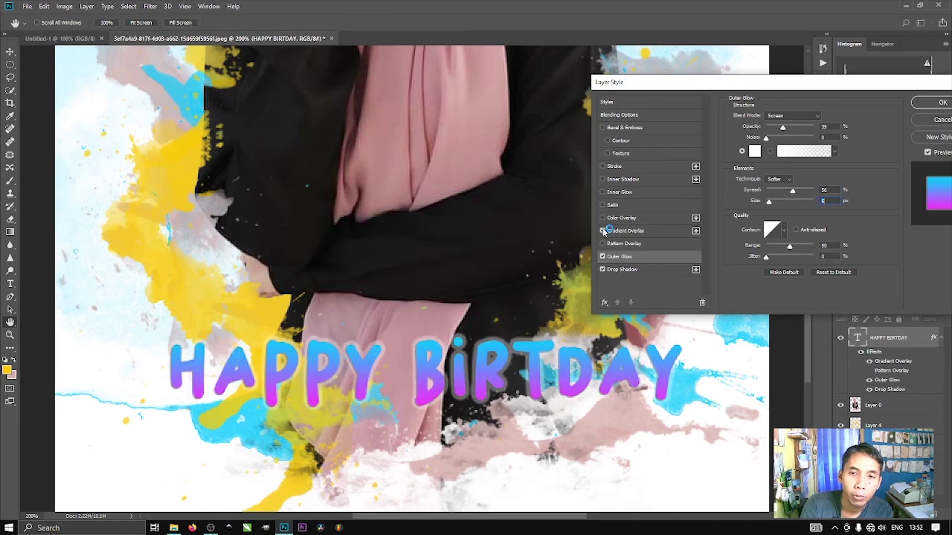
click(642, 234)
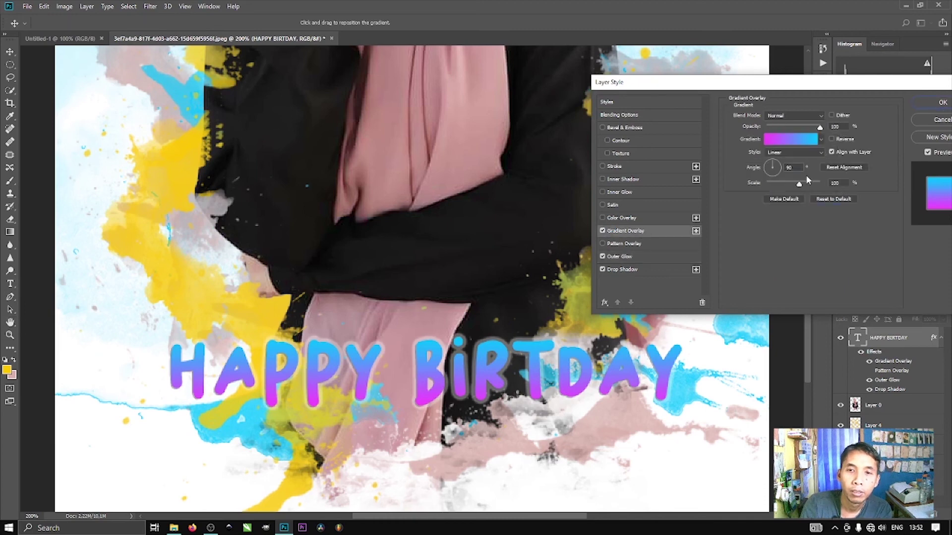
Step: Try several gradient presets for the text overlay and apply the Orange, Yellow, Orange preset
click(793, 139)
click(588, 109)
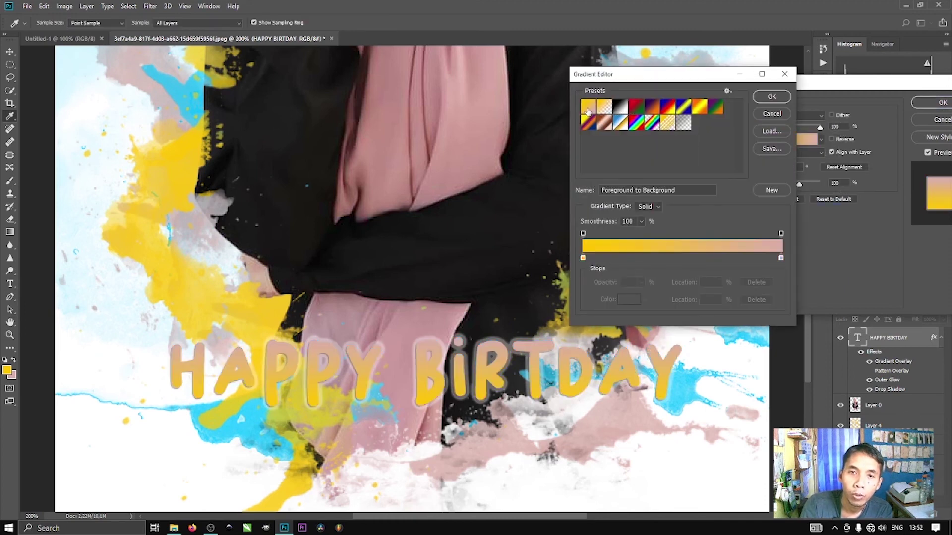
click(603, 107)
click(667, 107)
click(683, 107)
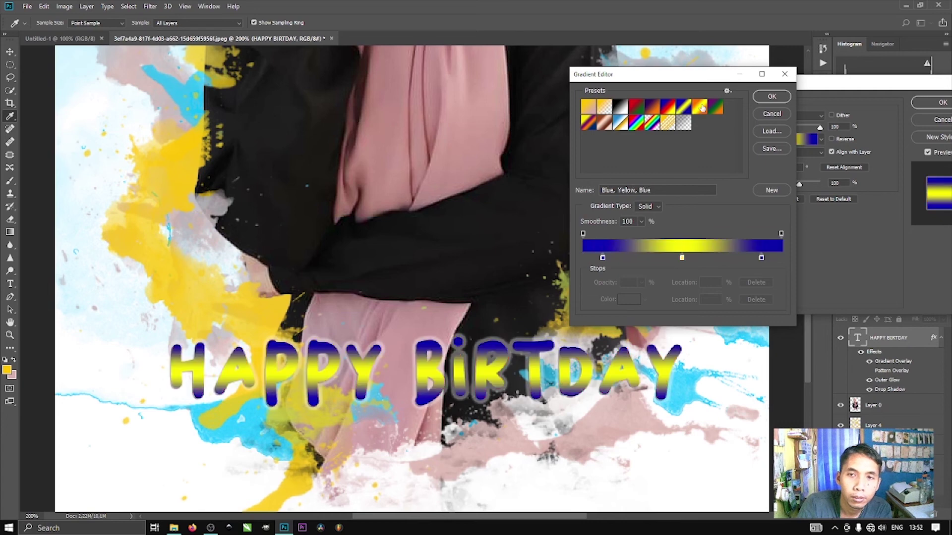
click(700, 107)
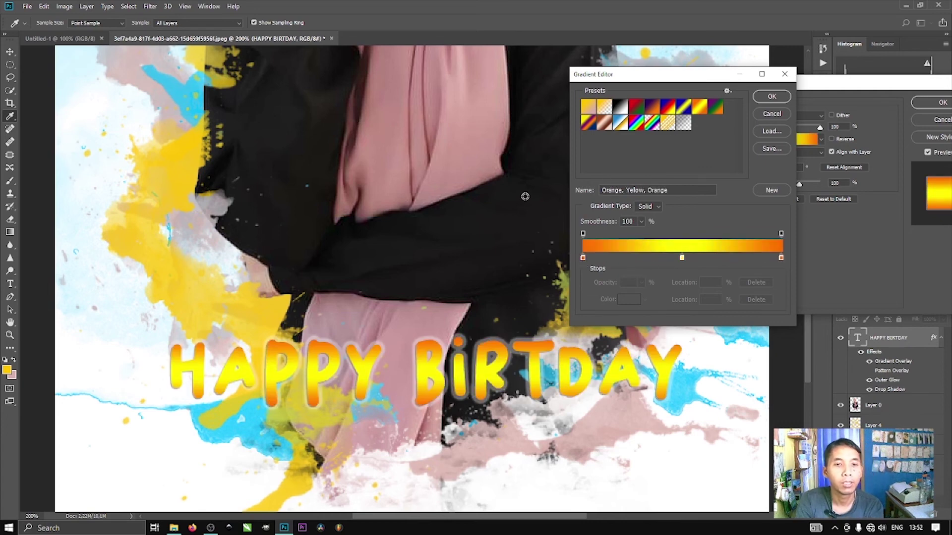
click(772, 96)
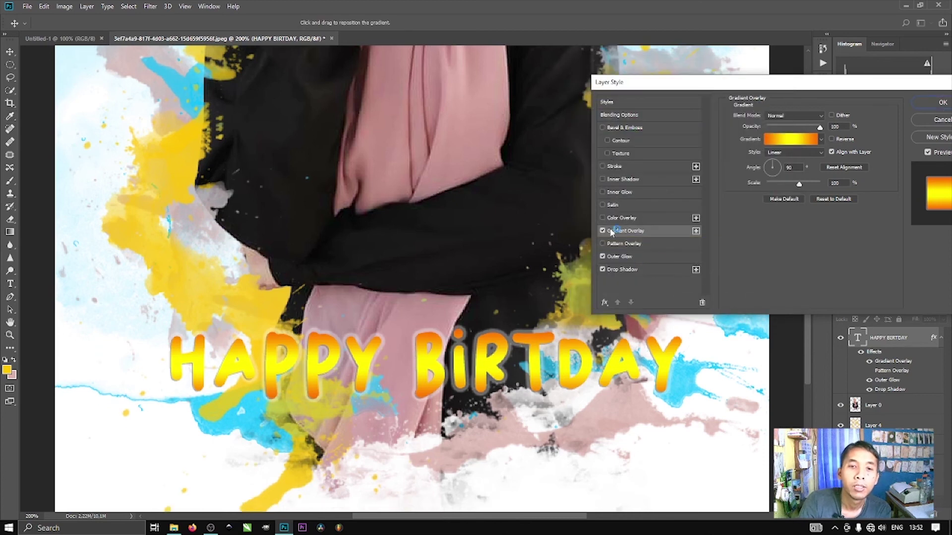
Step: Enable Stroke and Bevel & Emboss for the text and apply the layer style
click(602, 167)
click(602, 167)
click(601, 167)
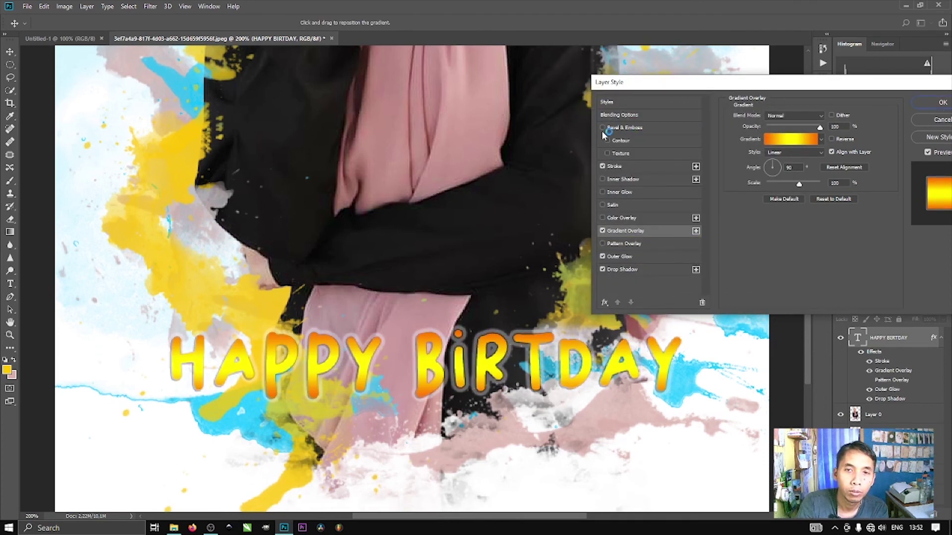
click(603, 128)
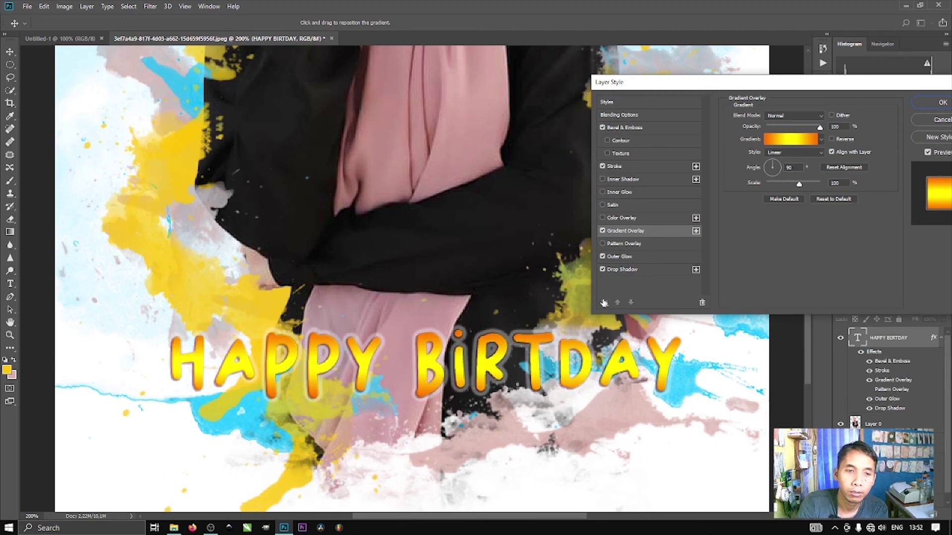
click(934, 106)
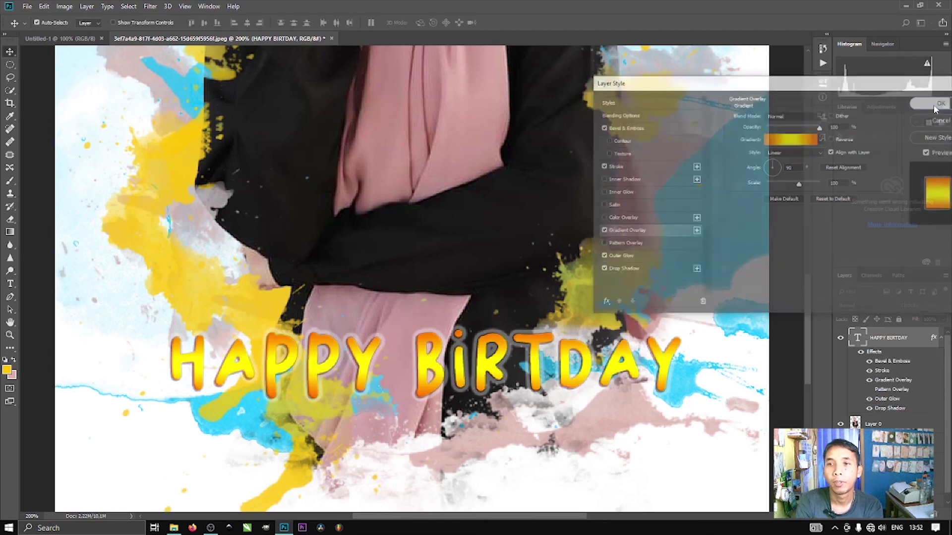
Step: Scale the styled birthday text up to about 114% and centre it horizontally over the hem
key(ctrl+minus)
key(ctrl+minus)
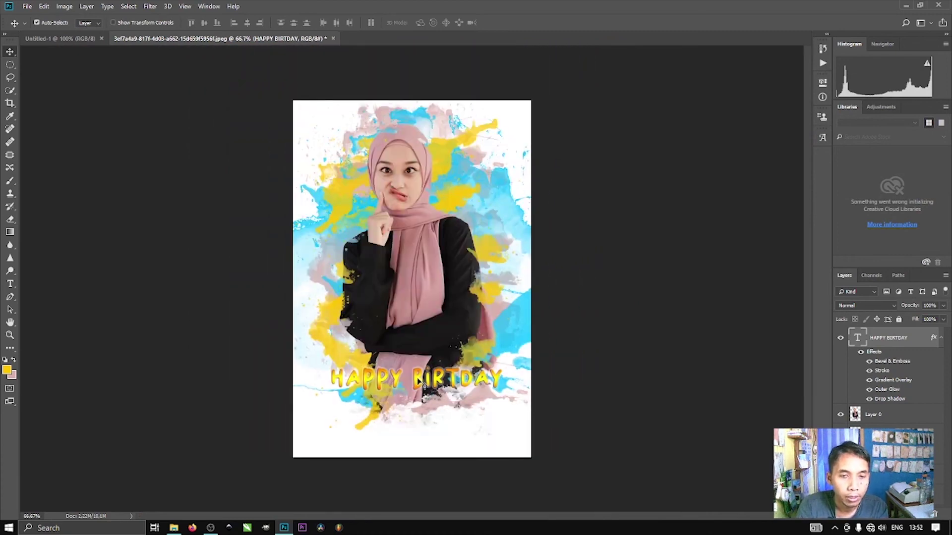
key(ctrl+t)
drag(511, 340, 518, 337)
drag(461, 386, 451, 390)
click(449, 22)
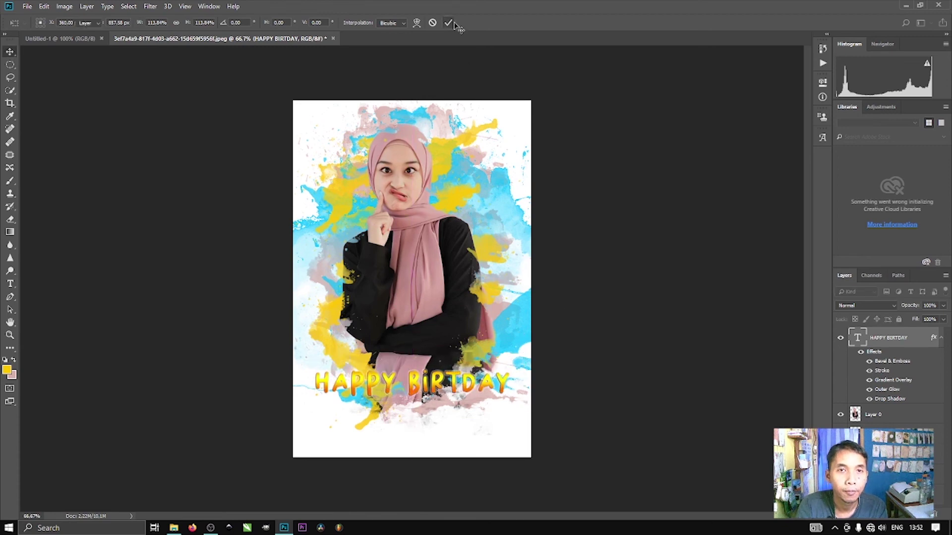
key(ctrl+plus)
scroll(485, 263, up, 1)
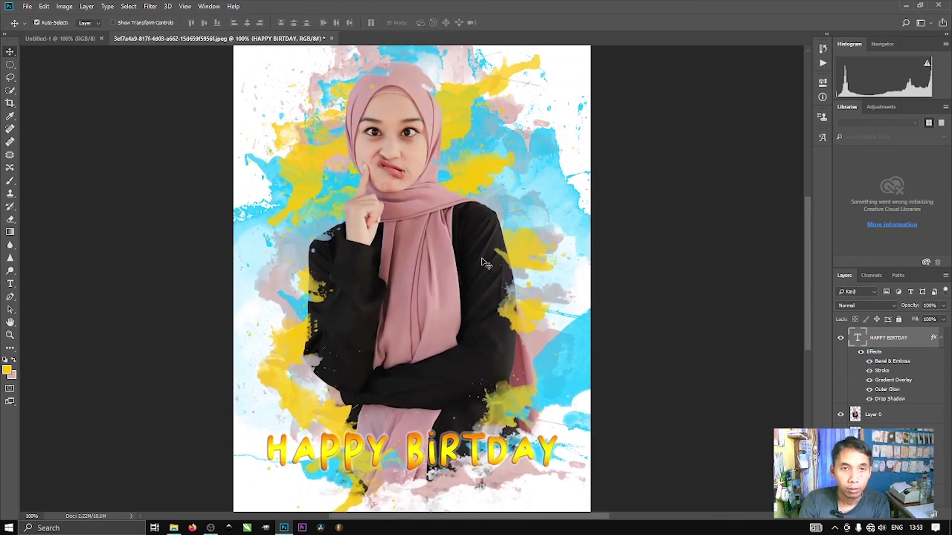